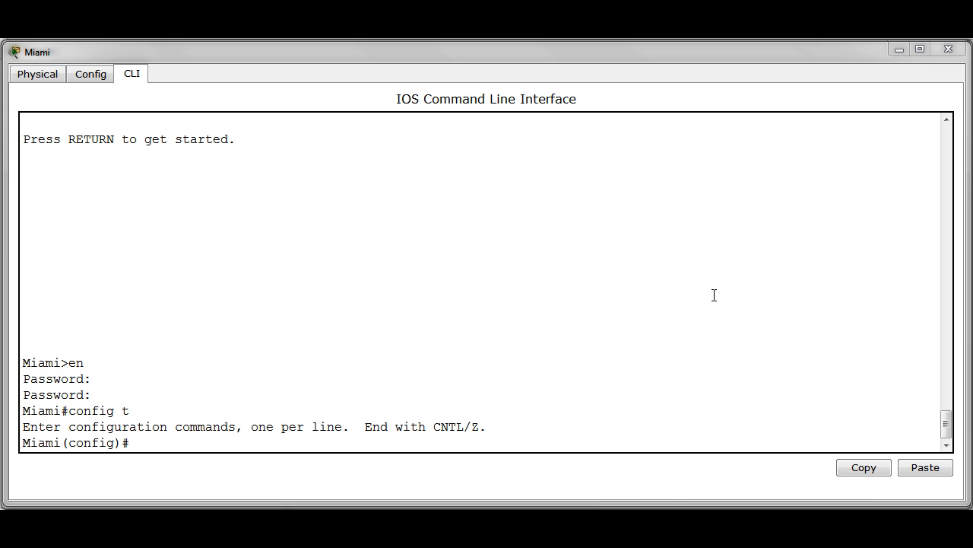
- Set OSPF priority 50 on Miami's FastEthernet0/0 interface
{"action": "left_click", "coordinate": [315, 447]}
{"action": "key", "text": "Return"}
{"action": "type", "text": "int fa 0/0"}
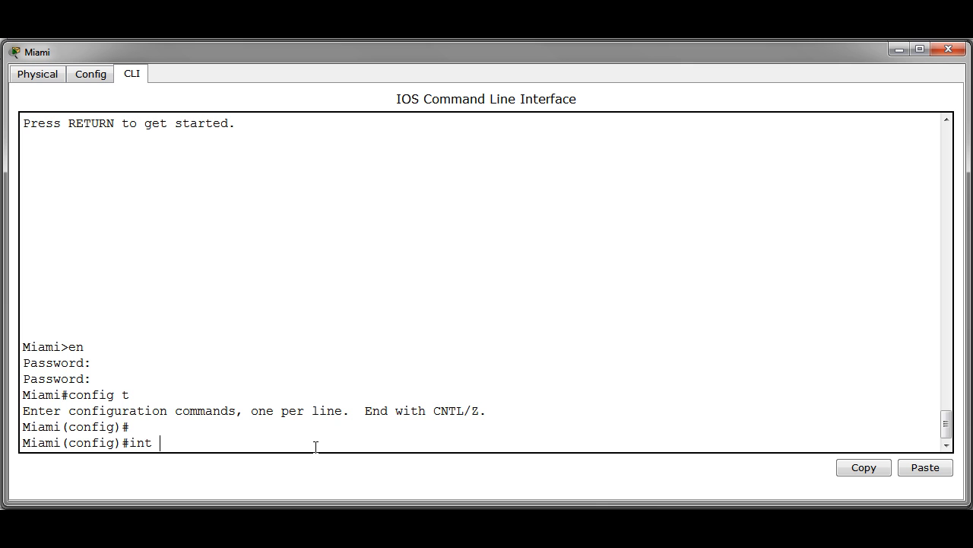
{"action": "key", "text": "Return"}
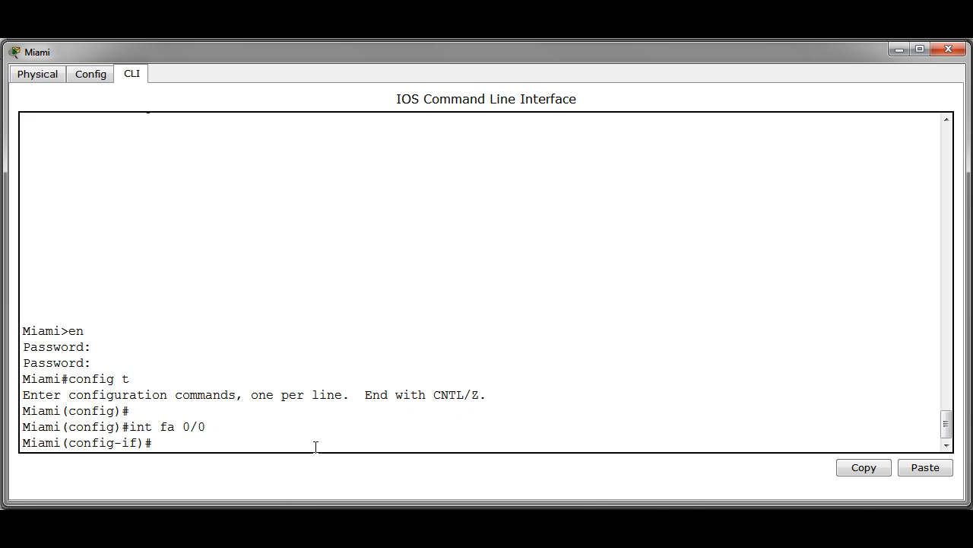
{"action": "type", "text": "ip ospf pri"}
{"action": "key", "text": "Tab"}
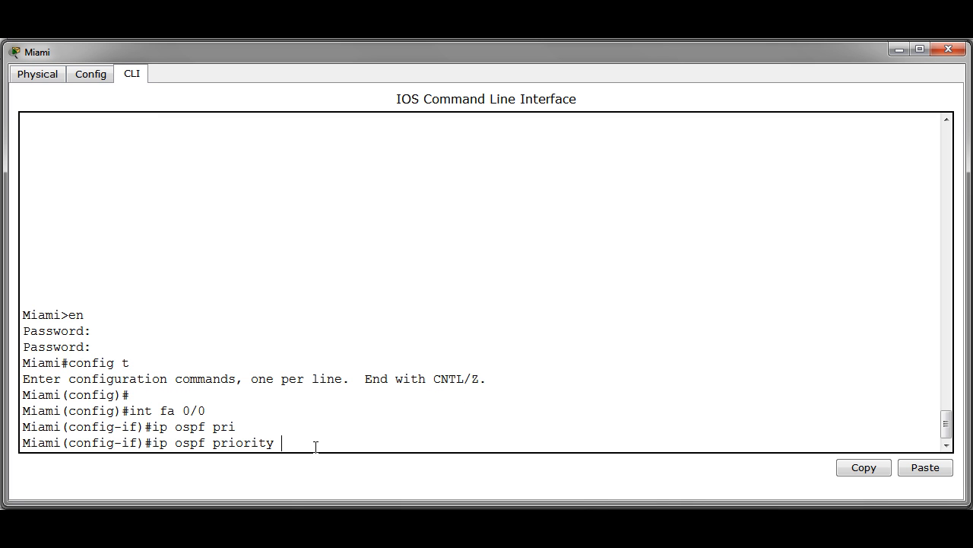
{"action": "type", "text": "50"}
{"action": "key", "text": "Return"}
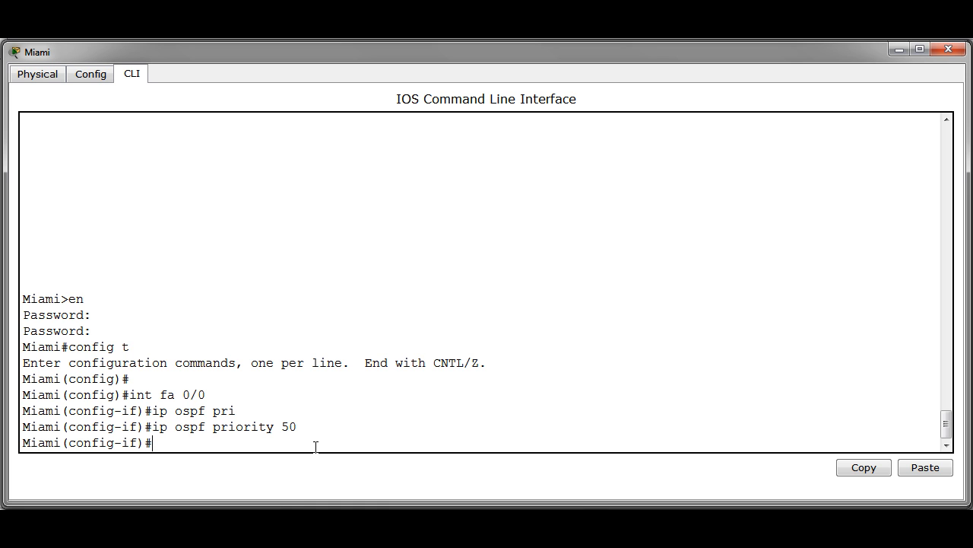
- Verify with sh ip ospf int fa 0/0 that Fa0/0 shows State BDR, Priority 50
{"action": "key", "text": "ctrl+z"}
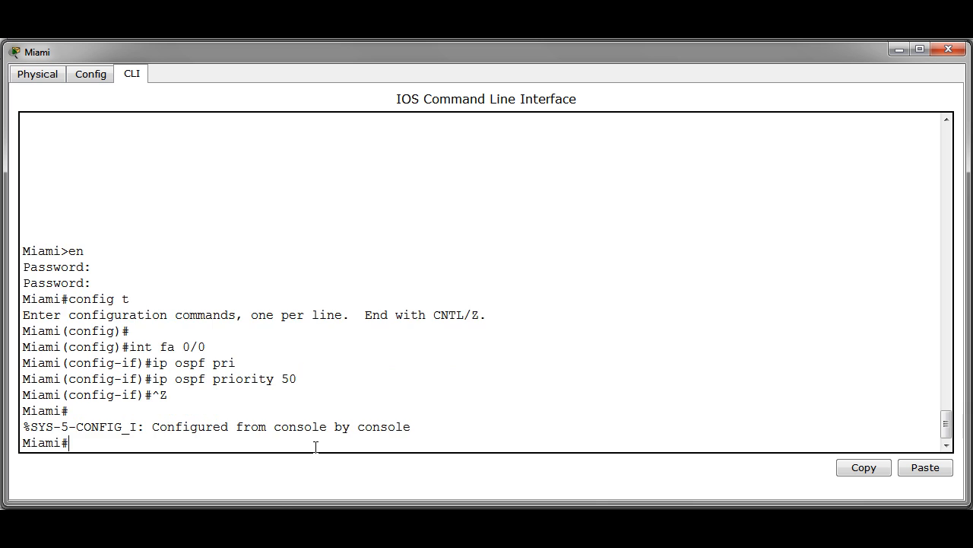
{"action": "key", "text": "Return"}
{"action": "type", "text": "sh"}
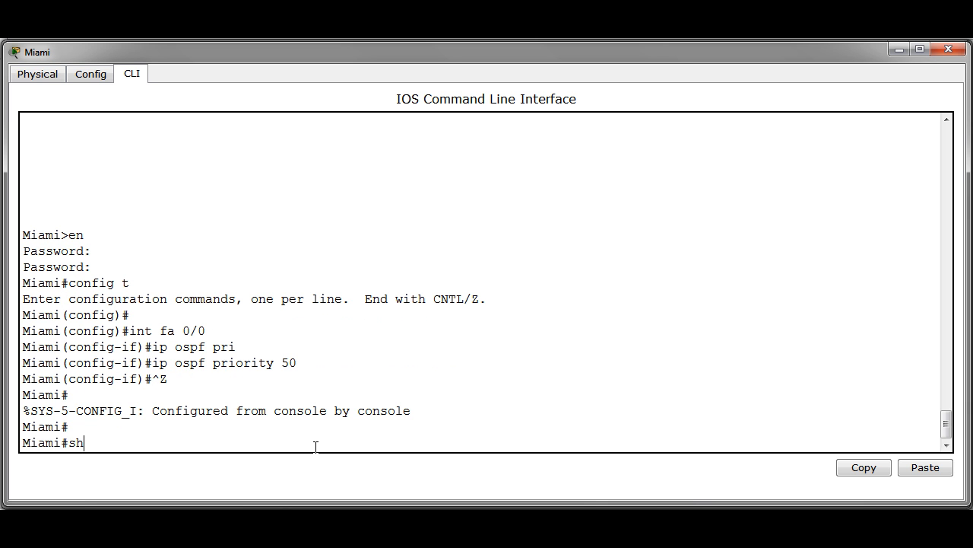
{"action": "type", "text": " ip ospf int fa 0/0"}
{"action": "key", "text": "Return"}
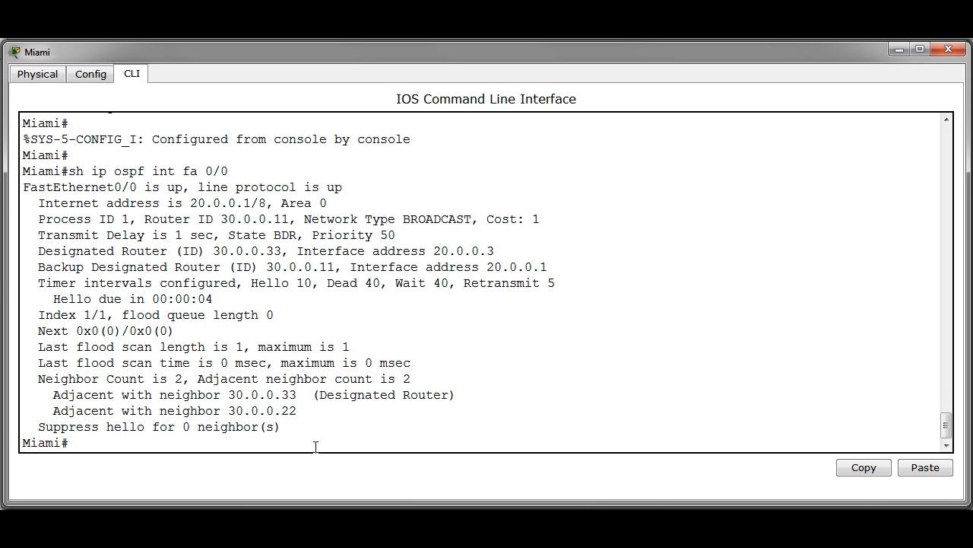
{"action": "left_click_drag", "start_coordinate": [229, 239], "coordinate": [402, 235]}
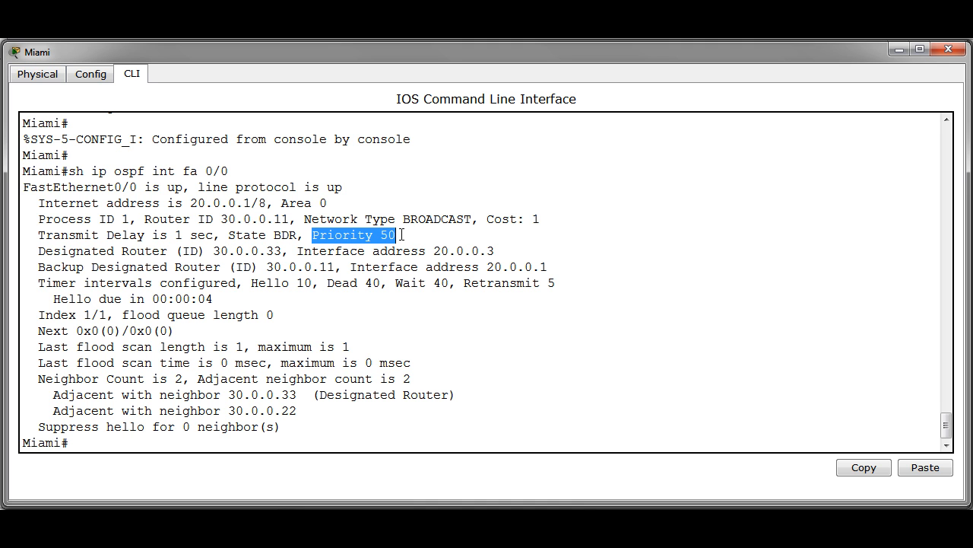
{"action": "left_click", "coordinate": [144, 445]}
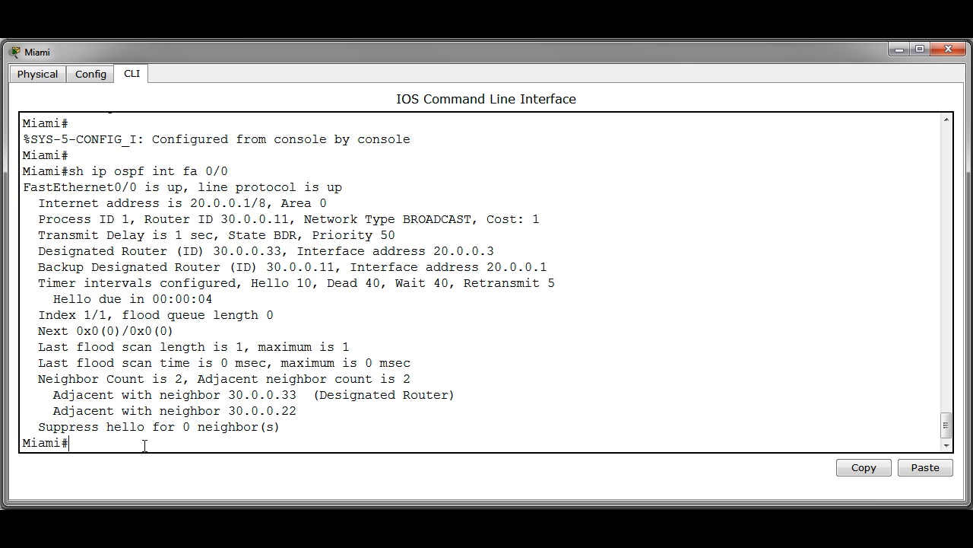
- Save Miami's running configuration with wr and reload the Miami router
{"action": "type", "text": "wr"}
{"action": "key", "text": "Return"}
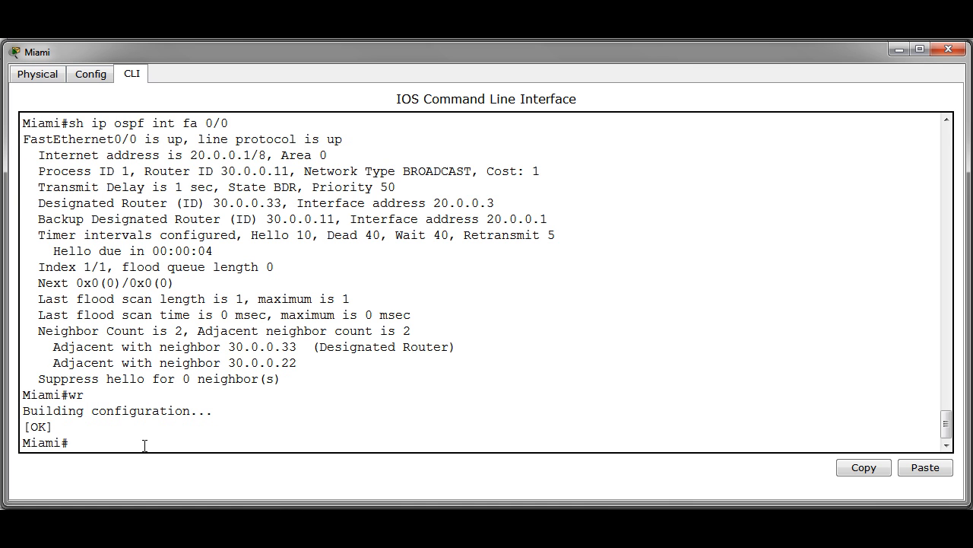
{"action": "type", "text": "reload"}
{"action": "key", "text": "Return"}
{"action": "key", "text": "Return"}
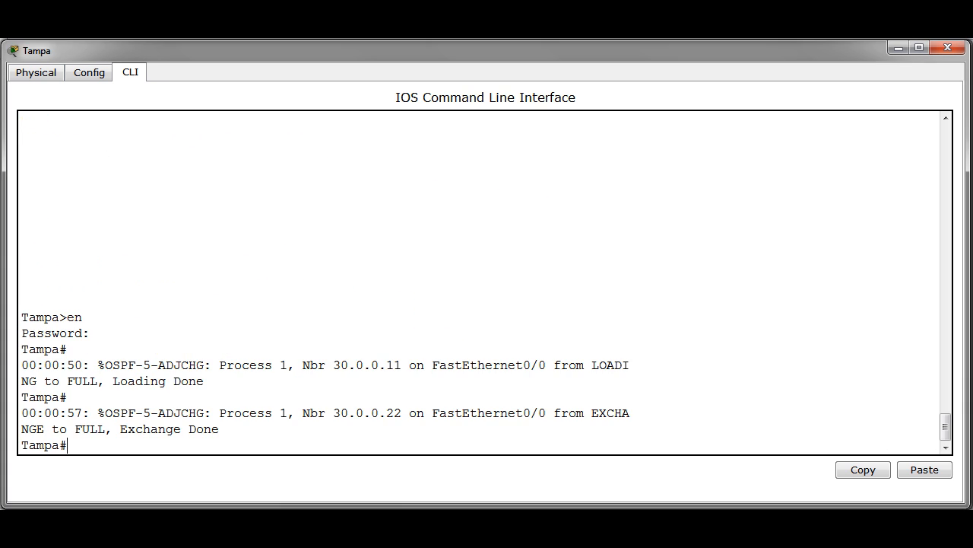
- Reload the Tampa and Orlando routers as well
{"action": "key", "text": "Return"}
{"action": "type", "text": "reload"}
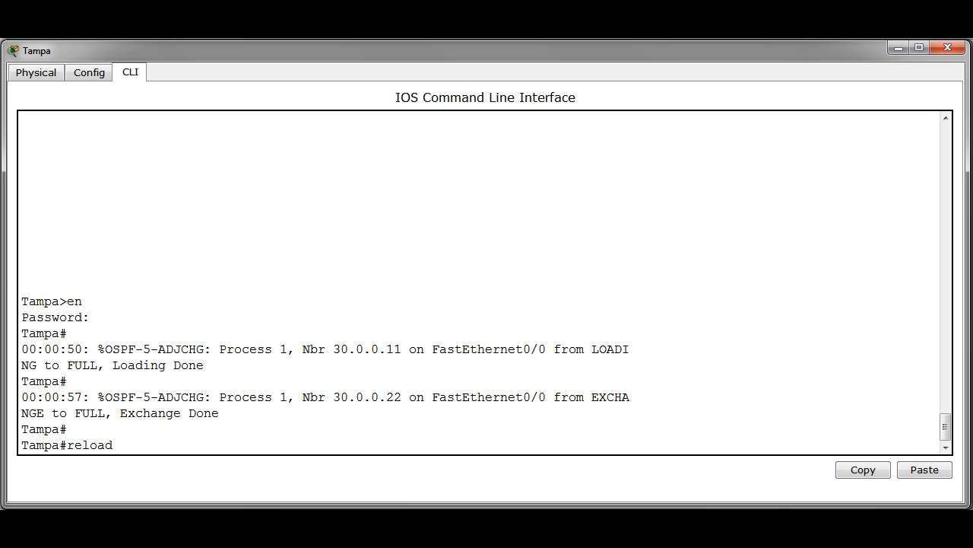
{"action": "key", "text": "Return"}
{"action": "key", "text": "Return"}
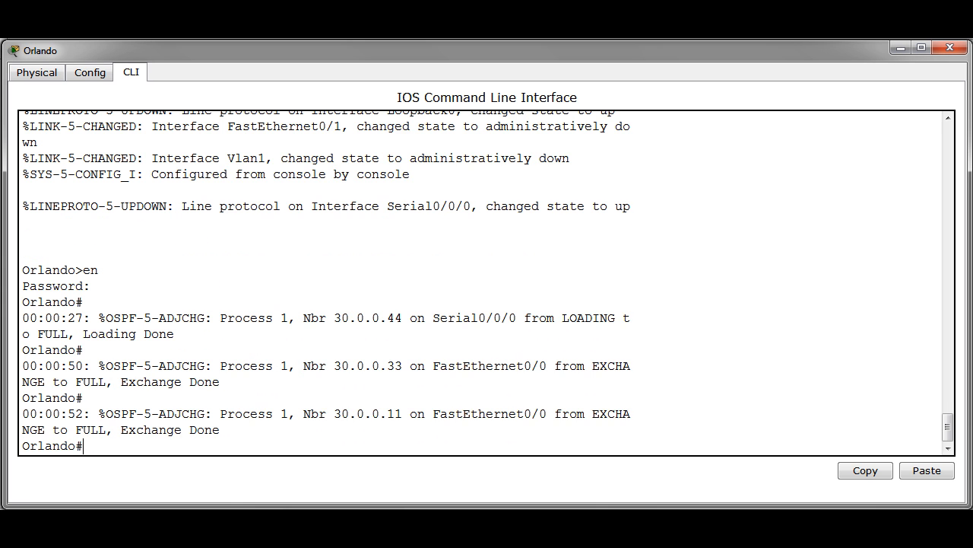
{"action": "key", "text": "Return"}
{"action": "type", "text": "reload"}
{"action": "key", "text": "Return"}
{"action": "key", "text": "Return"}
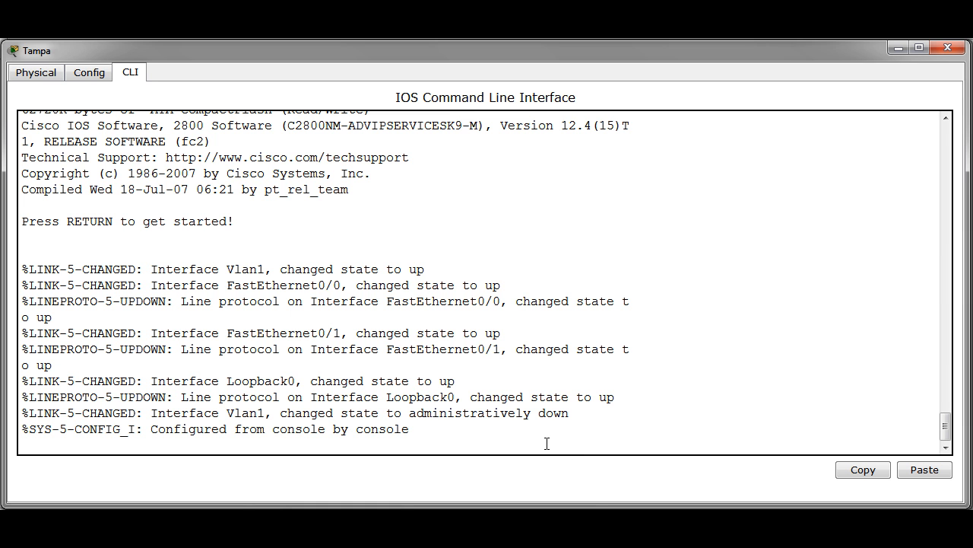
- Enter privileged mode on Tampa and display its OSPF neighbour table with sh ip ospf neigh
{"action": "key", "text": "Return"}
{"action": "type", "text": "en"}
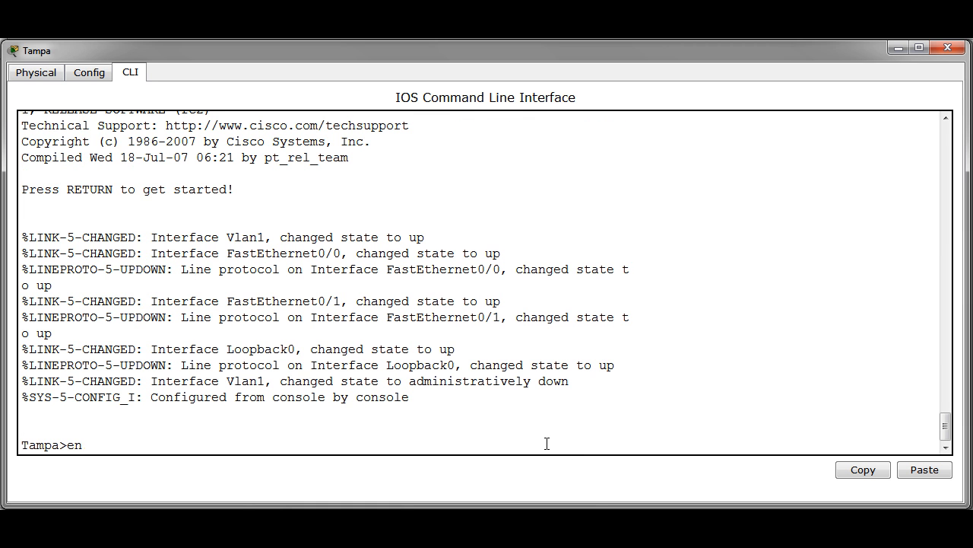
{"action": "key", "text": "Return"}
{"action": "key", "text": "Return"}
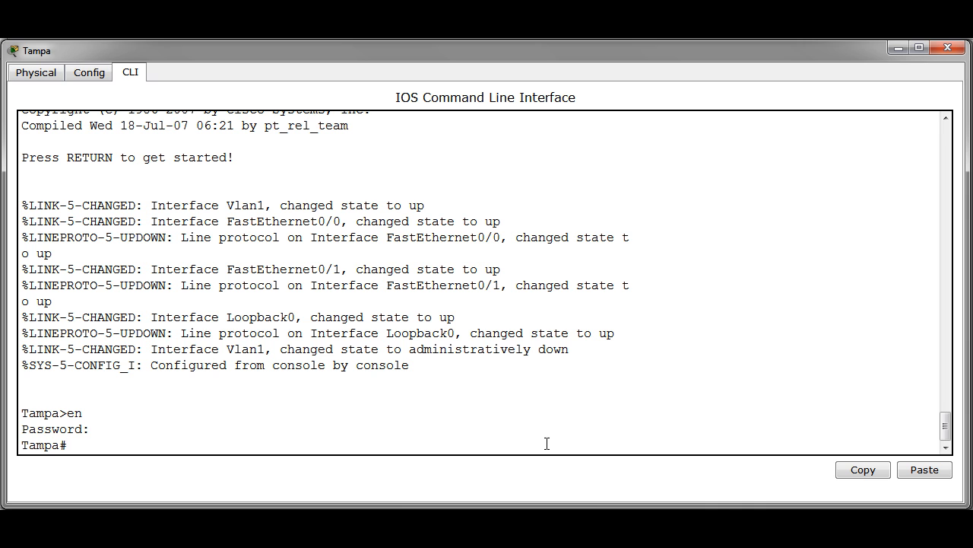
{"action": "type", "text": "sh ip ospf neigh"}
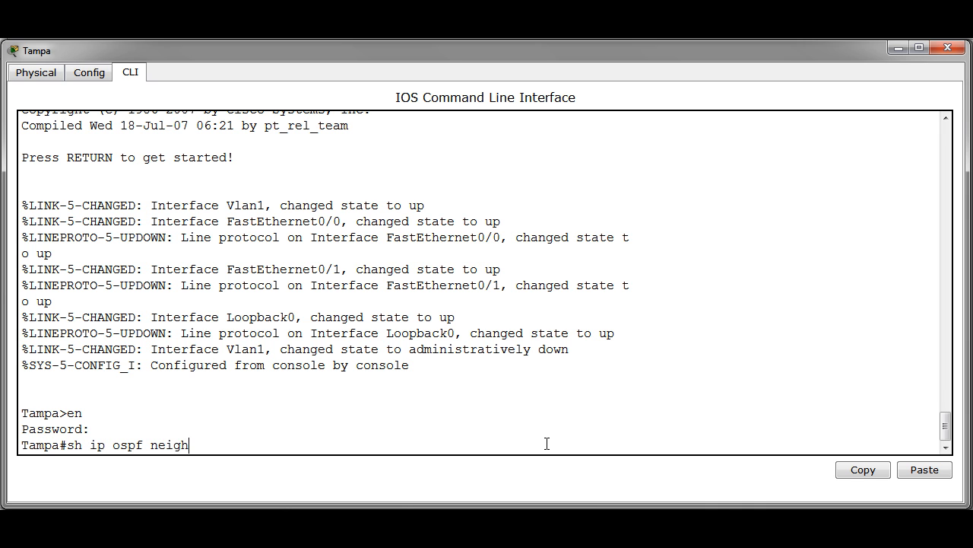
{"action": "key", "text": "Return"}
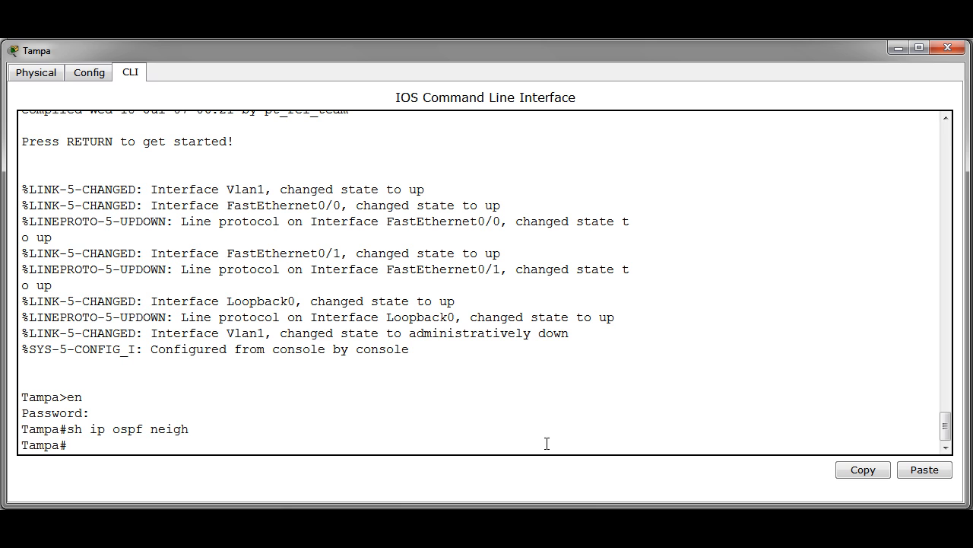
{"action": "type", "text": "sh"}
{"action": "key", "text": "Up"}
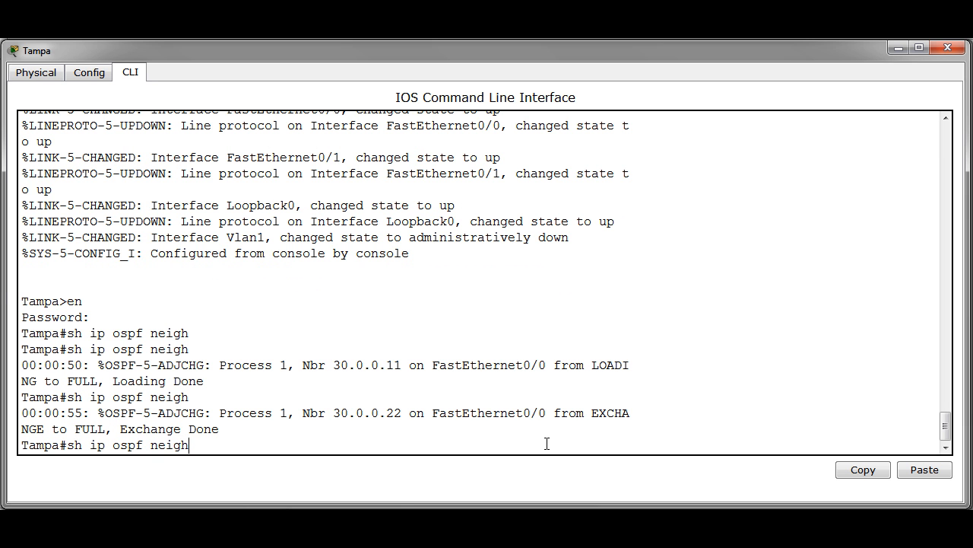
{"action": "key", "text": "Return"}
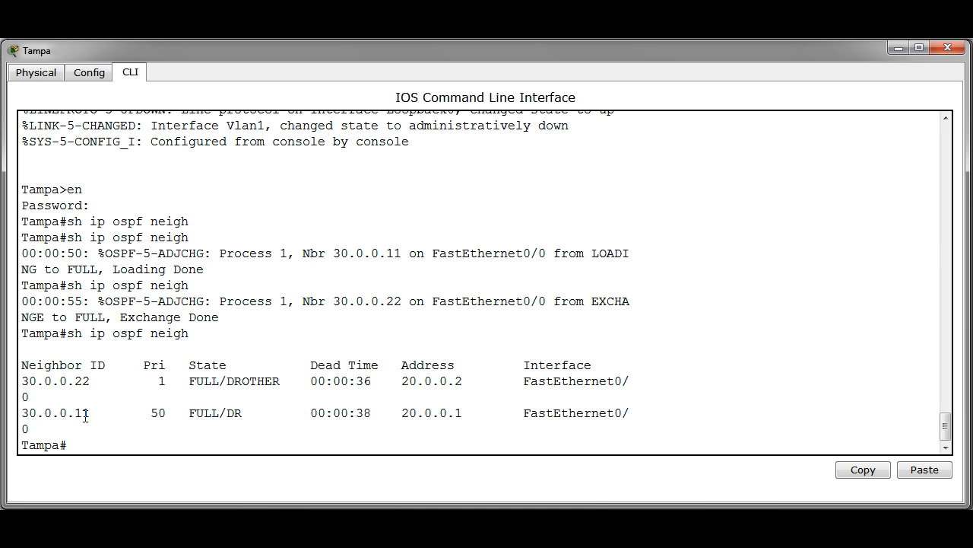
- Highlight 30.0.0.11 as priority 50 FULL/DR and 30.0.0.22 as DROTHER
{"action": "double_click", "coordinate": [149, 413]}
{"action": "left_click", "coordinate": [186, 415]}
{"action": "left_click_drag", "start_coordinate": [186, 414], "coordinate": [244, 413]}
{"action": "left_click_drag", "start_coordinate": [190, 380], "coordinate": [280, 380]}
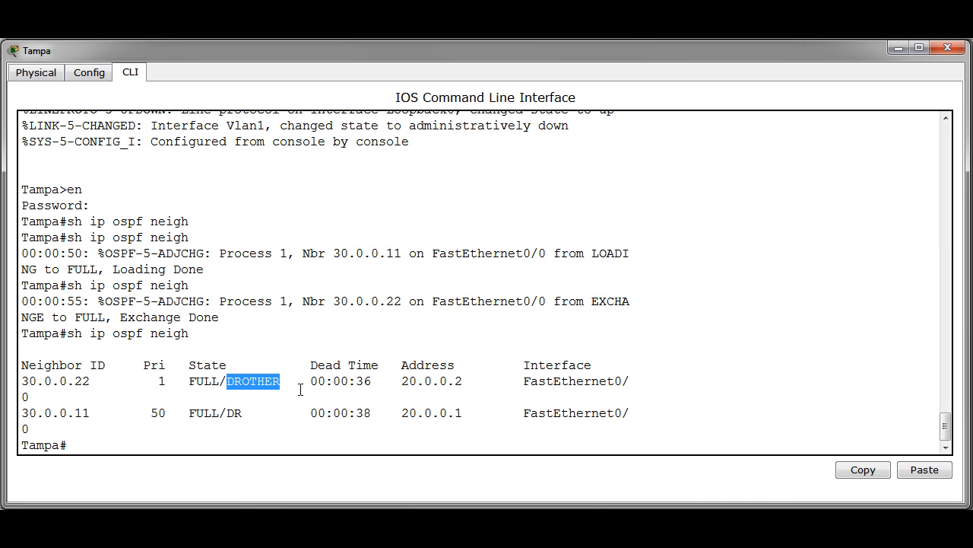
{"action": "left_click", "coordinate": [301, 389]}
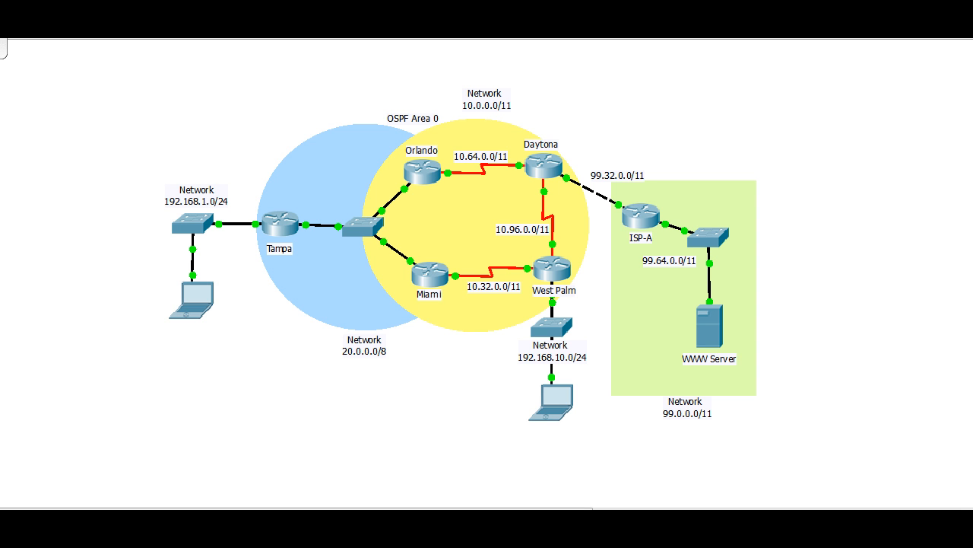
- Switch to the Laptop Tampa window showing its Desktop applications
{"action": "key", "text": "alt+Tab"}
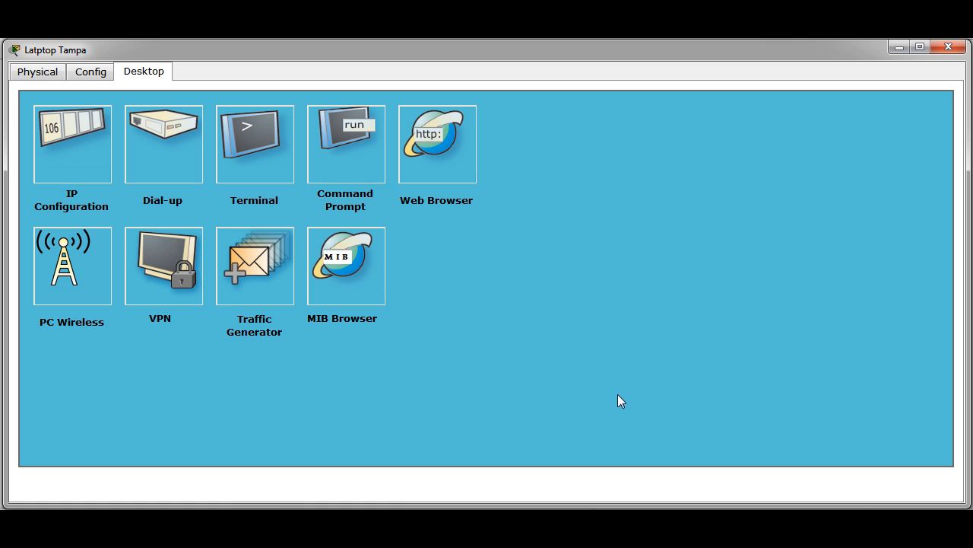
- Browse from the Tampa laptop to 99.64.0.2, then minimize the laptop window
{"action": "left_click", "coordinate": [446, 163]}
{"action": "left_click", "coordinate": [257, 128]}
{"action": "type", "text": "99."}
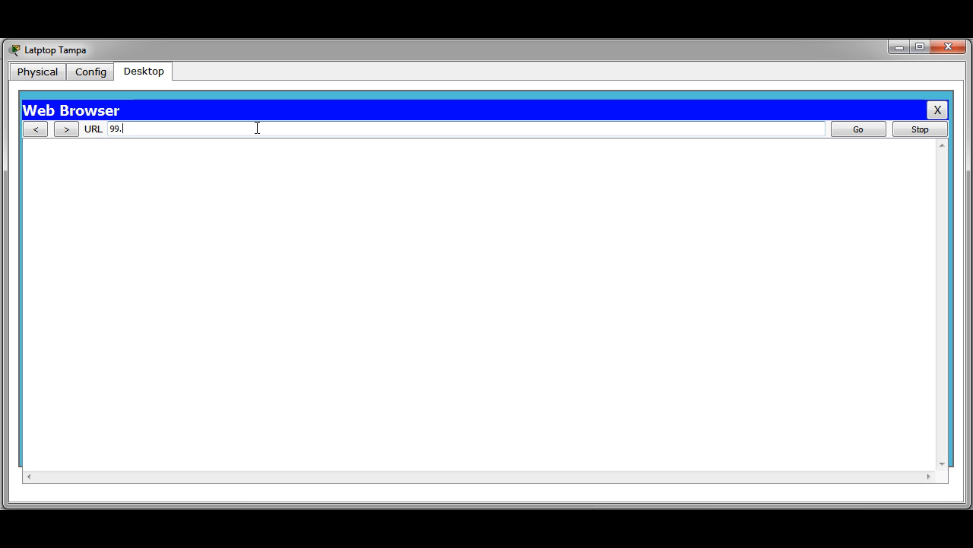
{"action": "type", "text": "64.0.2"}
{"action": "key", "text": "Return"}
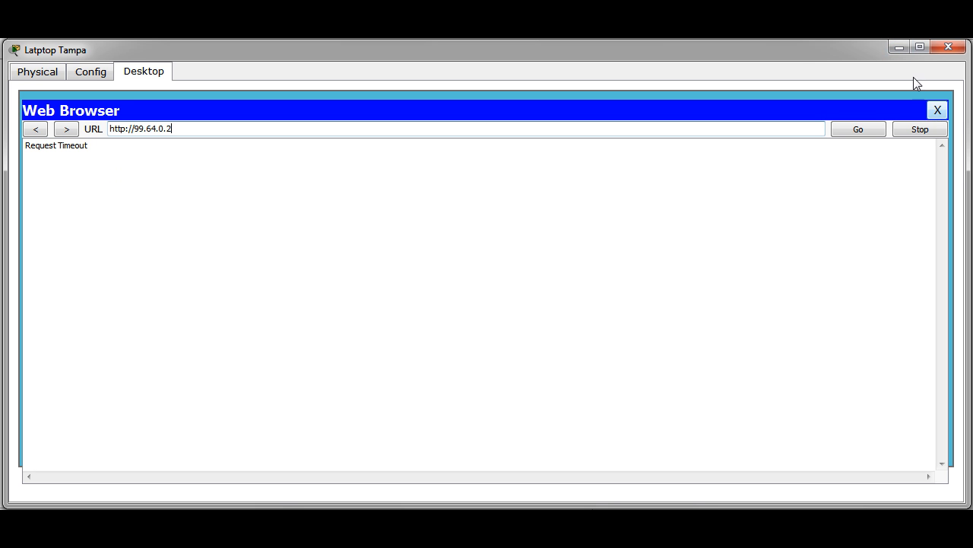
{"action": "left_click", "coordinate": [901, 50]}
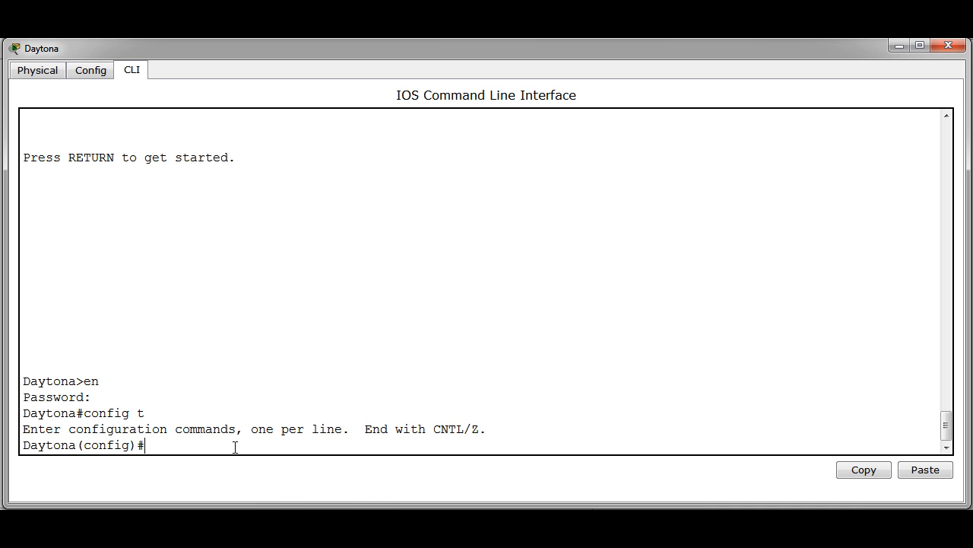
- Add a 0.0.0.0/0 static route out fa 0/0 on Daytona and enable default-information originate in OSPF 1
{"action": "type", "text": "ip route 0.0.0.0 0.0.0.0 fa"}
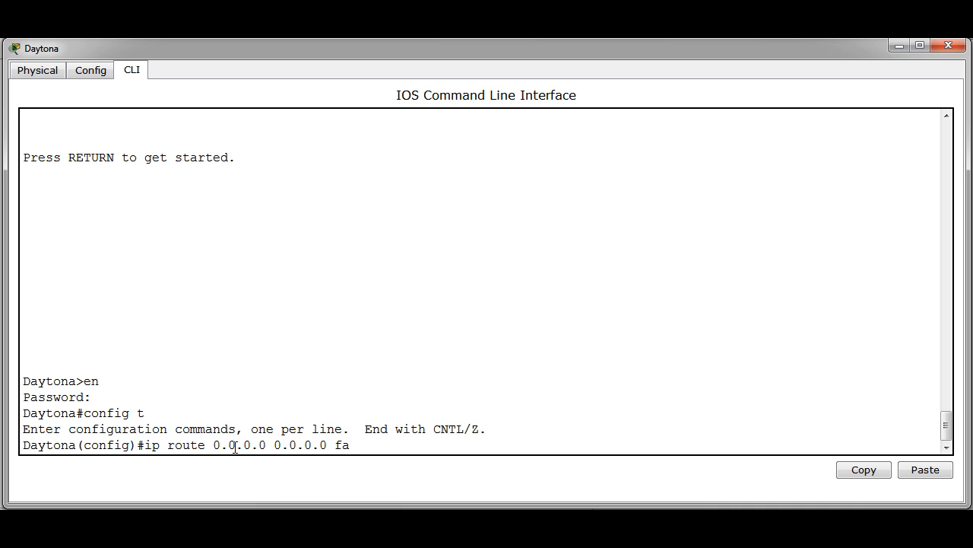
{"action": "type", "text": " 0/0"}
{"action": "key", "text": "Return"}
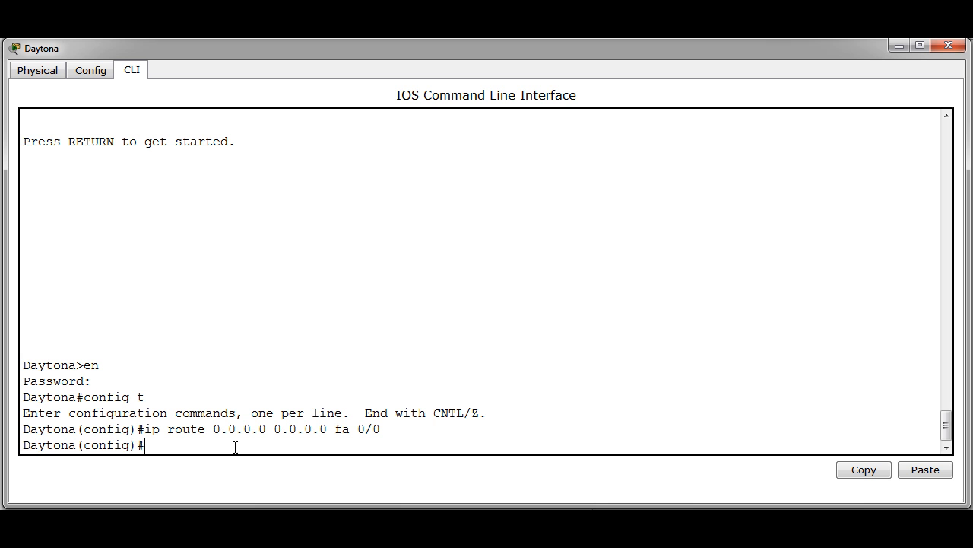
{"action": "type", "text": "router ospf 1"}
{"action": "key", "text": "Return"}
{"action": "type", "text": "de"}
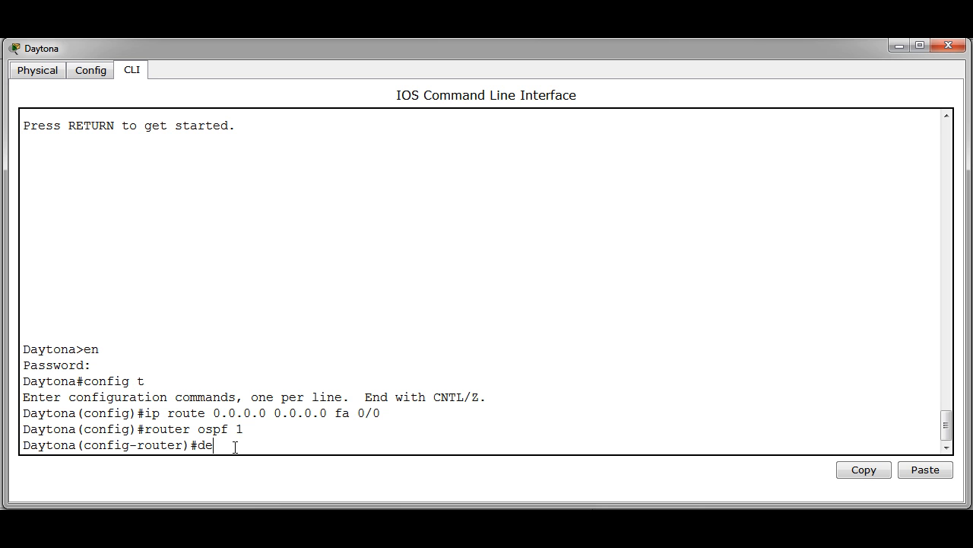
{"action": "type", "text": "fault-information originate"}
{"action": "key", "text": "Return"}
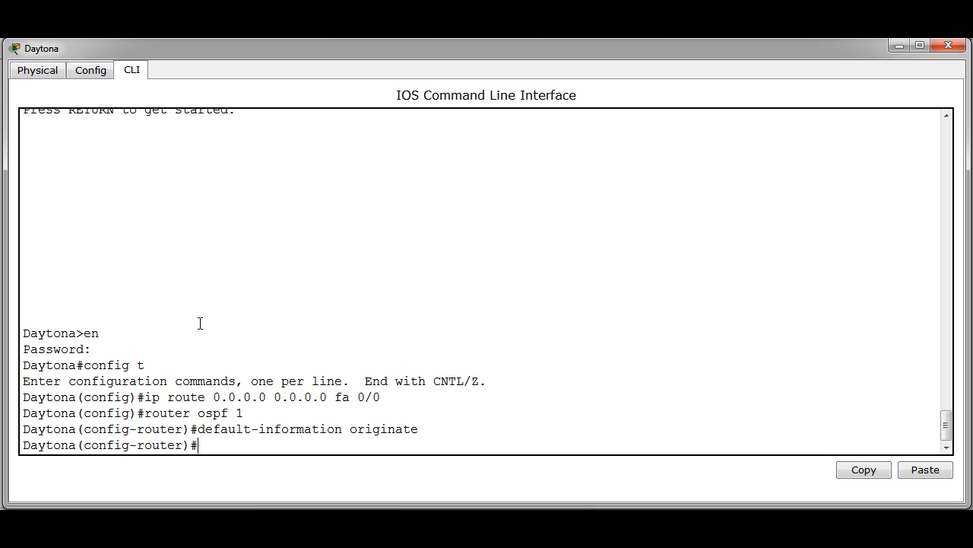
- Show Tampa's routing table and highlight the O*E2 0.0.0.0 default route via gateway 20.0.0.2
{"action": "left_click", "coordinate": [899, 49]}
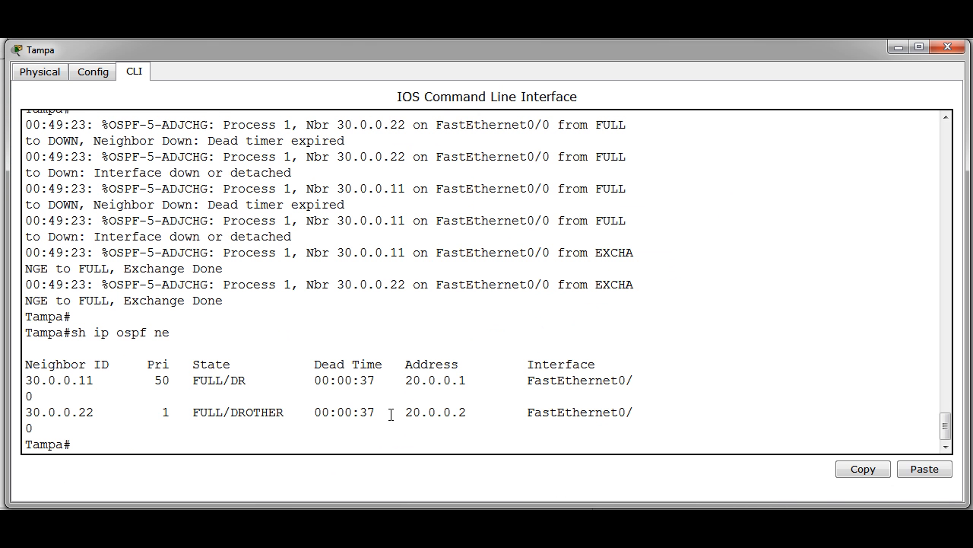
{"action": "key", "text": "Return"}
{"action": "key", "text": "Return"}
{"action": "type", "text": "sh "}
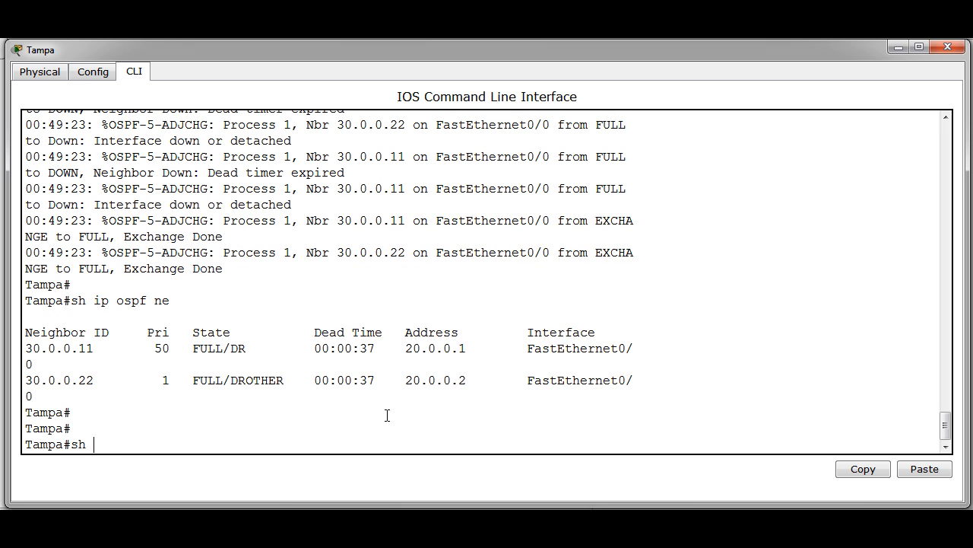
{"action": "type", "text": "ip route"}
{"action": "key", "text": "Return"}
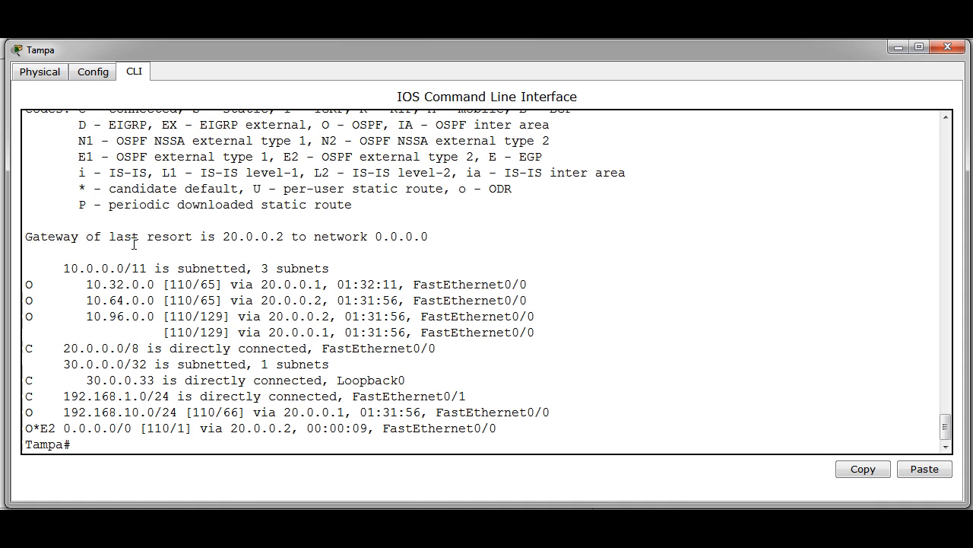
{"action": "left_click_drag", "start_coordinate": [25, 236], "coordinate": [286, 236]}
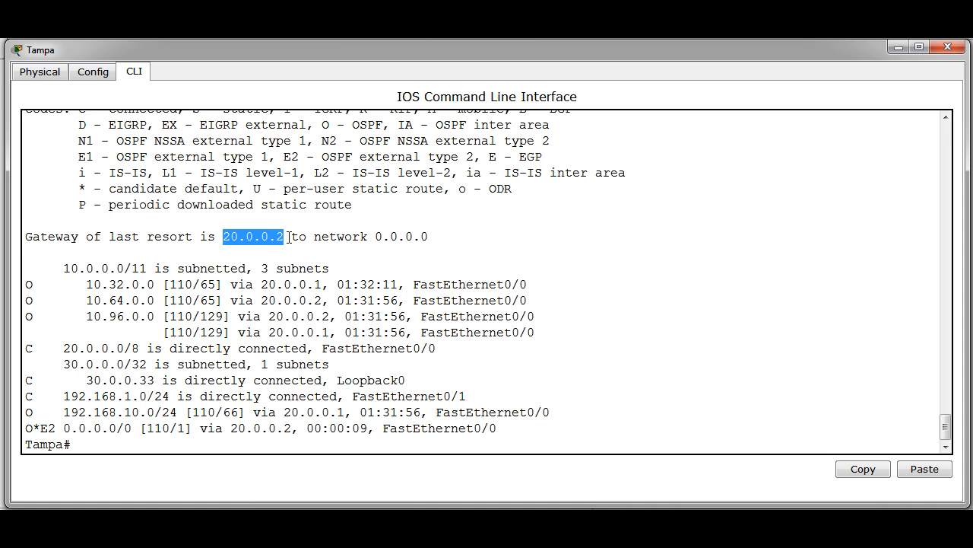
{"action": "left_click_drag", "start_coordinate": [368, 236], "coordinate": [431, 236]}
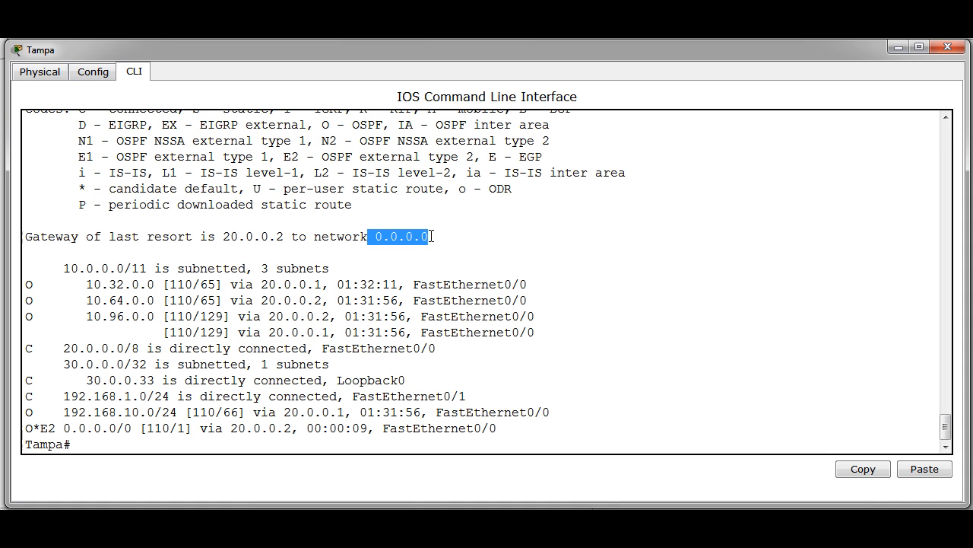
{"action": "left_click", "coordinate": [42, 437]}
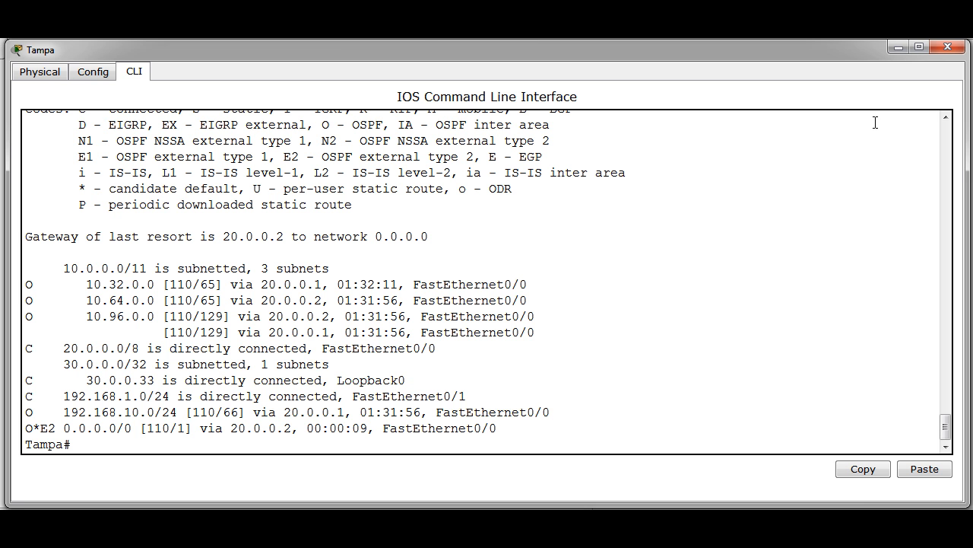
{"action": "left_click", "coordinate": [895, 52]}
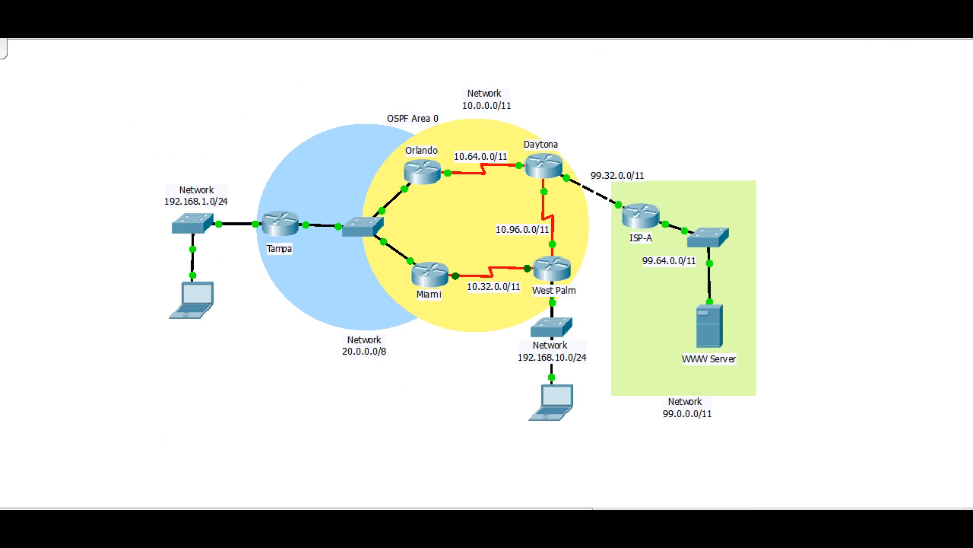
{"action": "left_click", "coordinate": [639, 529]}
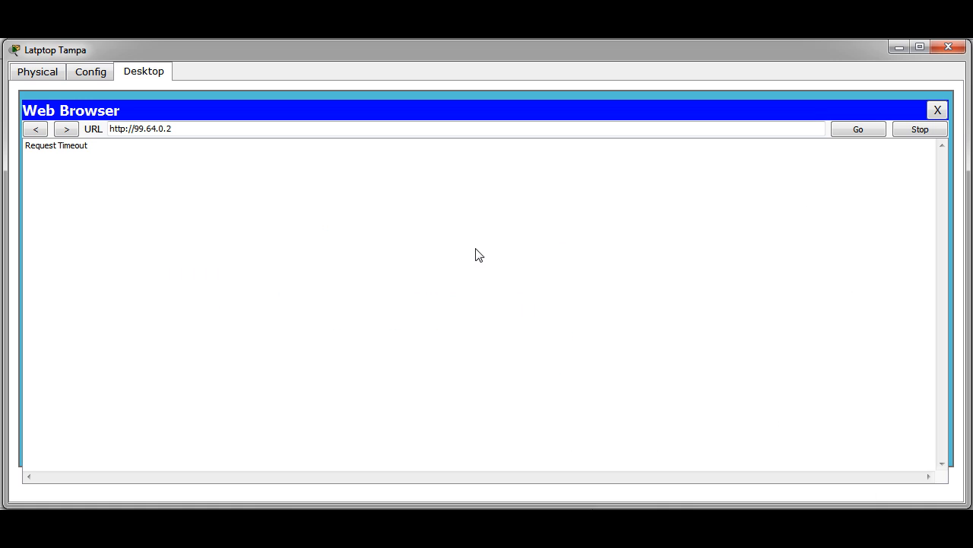
{"action": "left_click", "coordinate": [233, 131]}
{"action": "key", "text": "Return"}
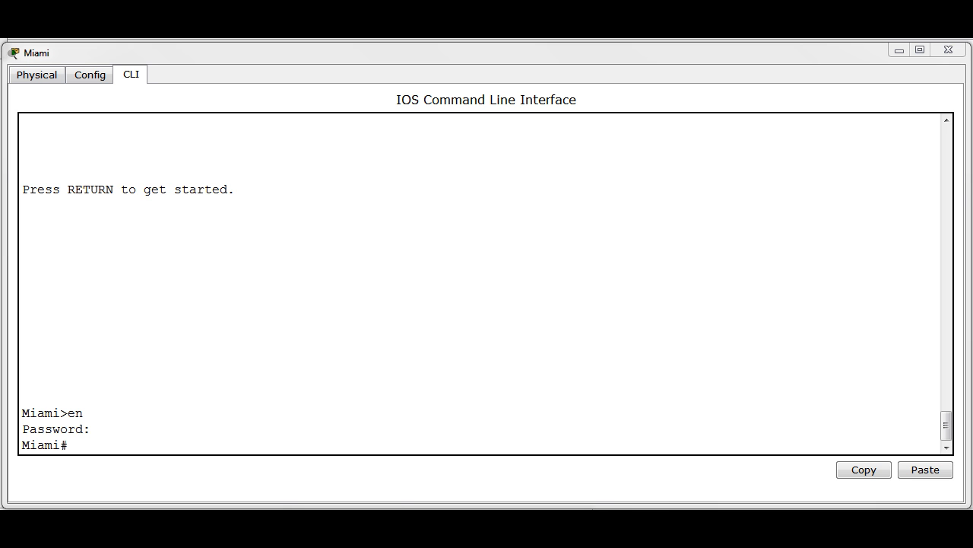
- Run debug ip ospf events on Miami, then turn all debugging off with un all
{"action": "left_click", "coordinate": [269, 437]}
{"action": "type", "text": "debiu"}
{"action": "key", "text": "BackSpace"}
{"action": "key", "text": "BackSpace"}
{"action": "type", "text": "ig"}
{"action": "key", "text": "BackSpace"}
{"action": "key", "text": "BackSpace"}
{"action": "type", "text": "ug"}
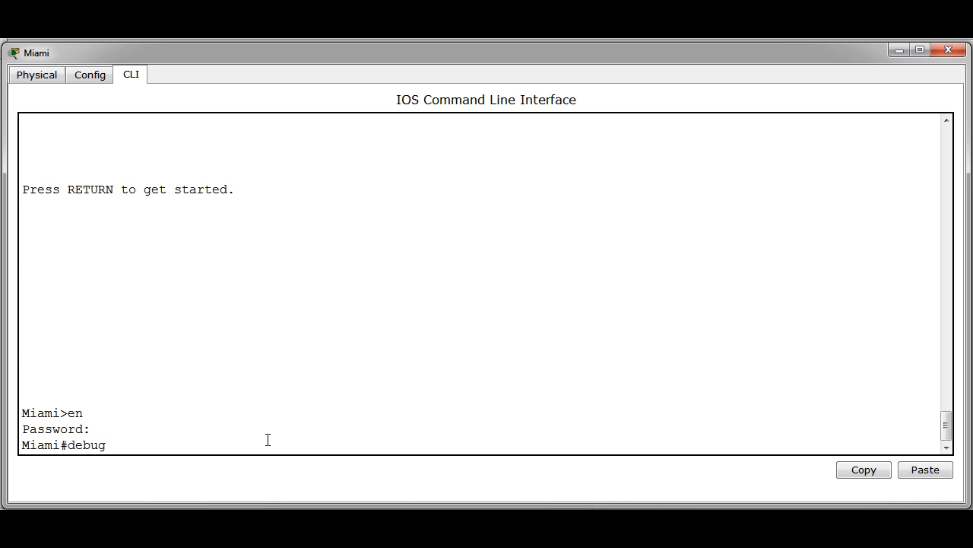
{"action": "type", "text": " ip ospf events"}
{"action": "key", "text": "Return"}
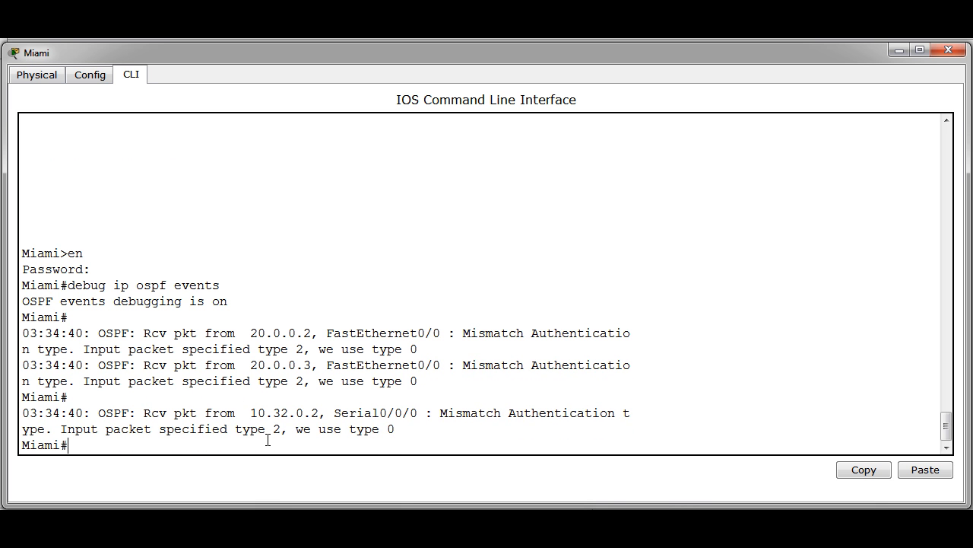
{"action": "type", "text": "un all"}
{"action": "key", "text": "Return"}
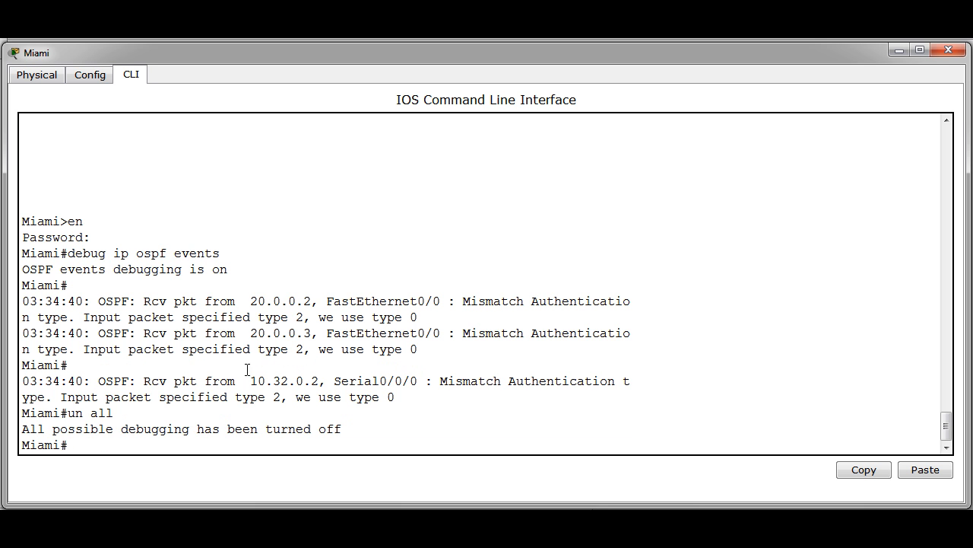
- Highlight the authentication-type mismatch messages from 20.0.0.2, 20.0.0.3 and 10.32.0.2, then enter sh ip route
{"action": "left_click_drag", "start_coordinate": [243, 299], "coordinate": [311, 301]}
{"action": "left_click_drag", "start_coordinate": [244, 333], "coordinate": [318, 333]}
{"action": "left_click_drag", "start_coordinate": [250, 380], "coordinate": [320, 380]}
{"action": "left_click_drag", "start_coordinate": [462, 301], "coordinate": [75, 320]}
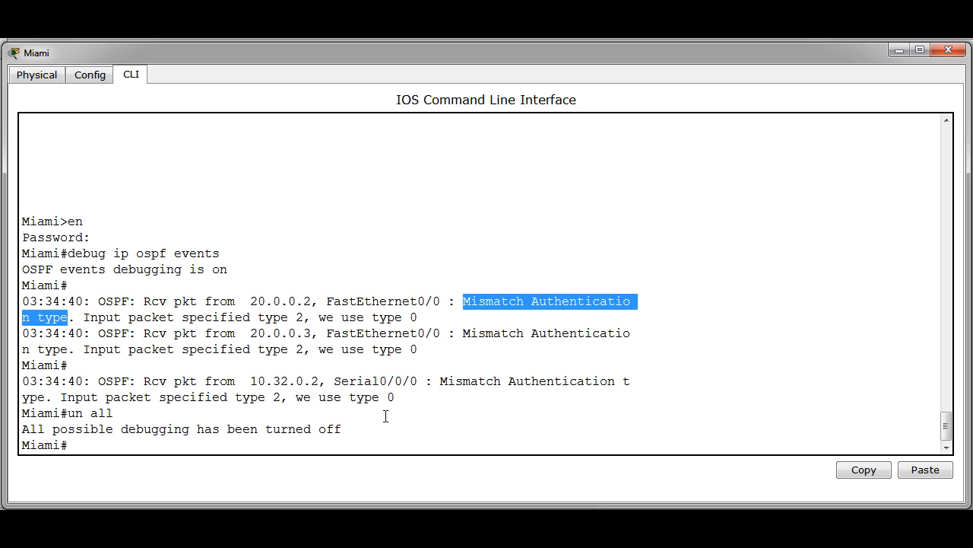
{"action": "left_click", "coordinate": [268, 445]}
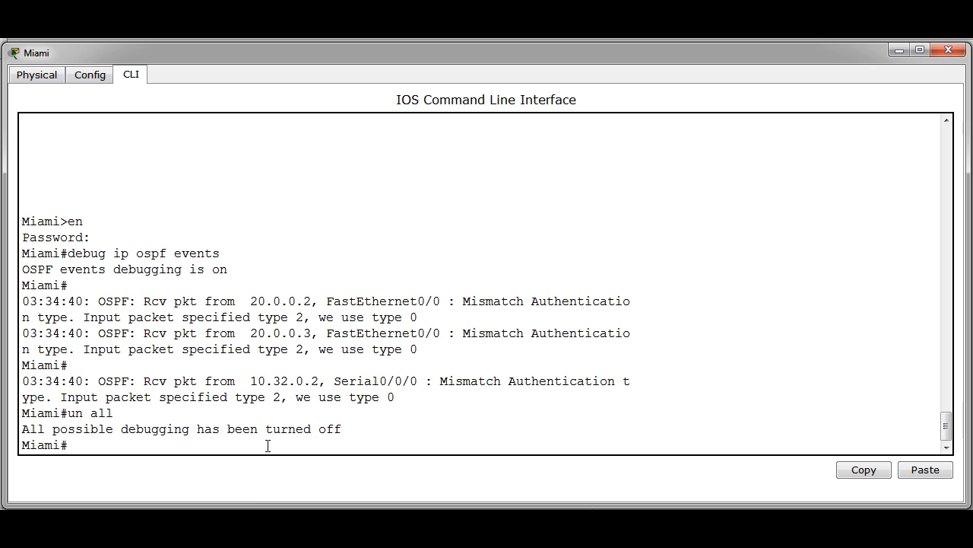
{"action": "type", "text": "sh ip route"}
- Display Miami's routing table and highlight its directly connected routes
{"action": "key", "text": "Return"}
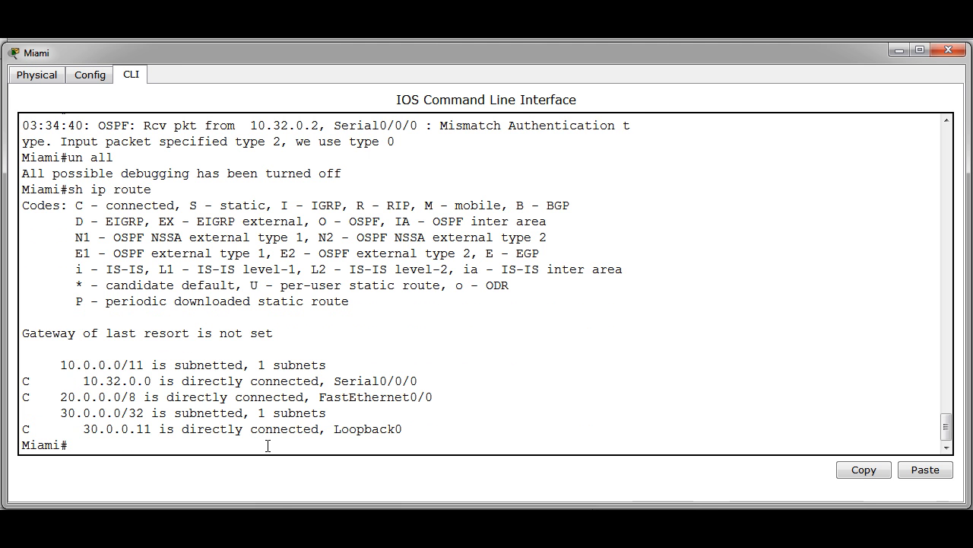
{"action": "left_click_drag", "start_coordinate": [61, 365], "coordinate": [373, 428]}
{"action": "left_click", "coordinate": [429, 434]}
- Add OSPF MD5 message-digest key 1 with the secret key to FastEthernet0/0 and Serial0/0/0
{"action": "type", "text": "onfig t"}
{"action": "key", "text": "Return"}
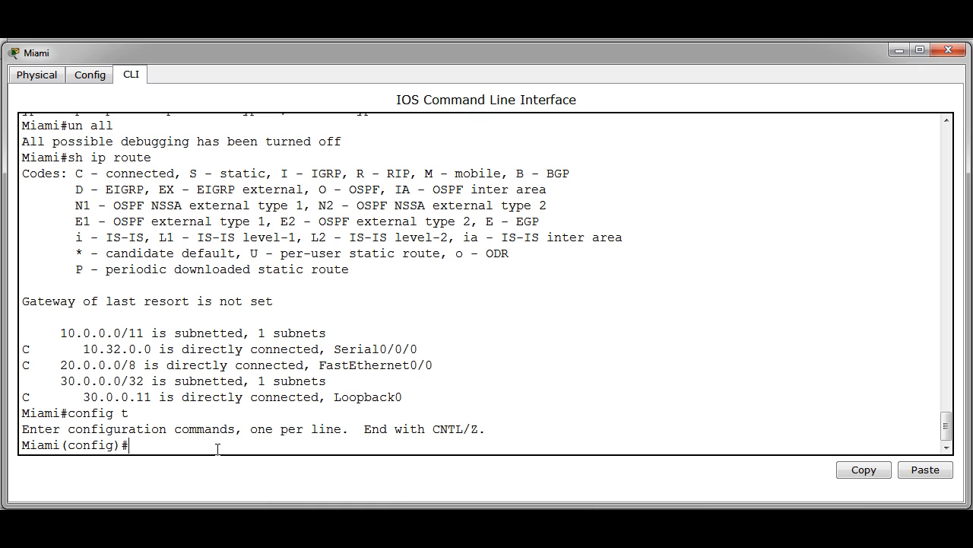
{"action": "type", "text": "int f 0/0"}
{"action": "key", "text": "Return"}
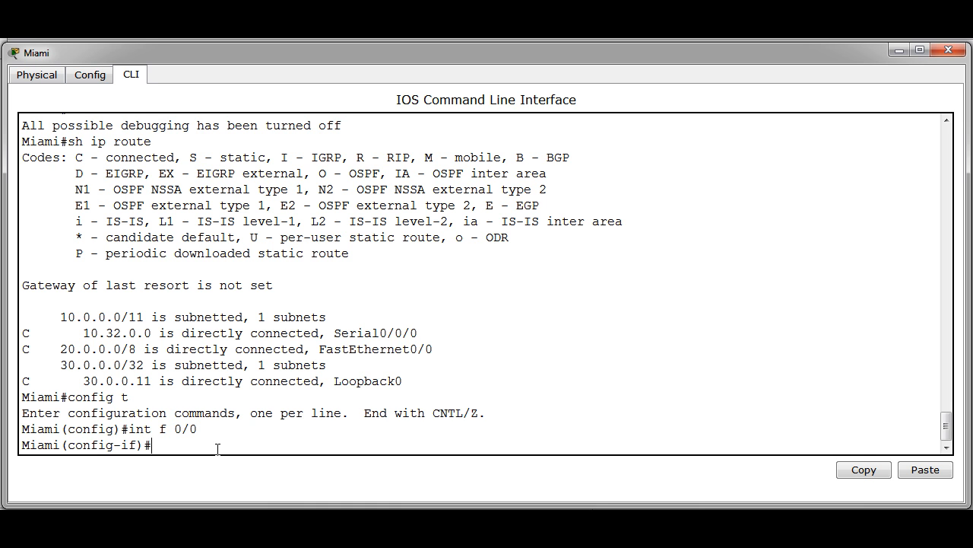
{"action": "type", "text": "ip ospf message-digest"}
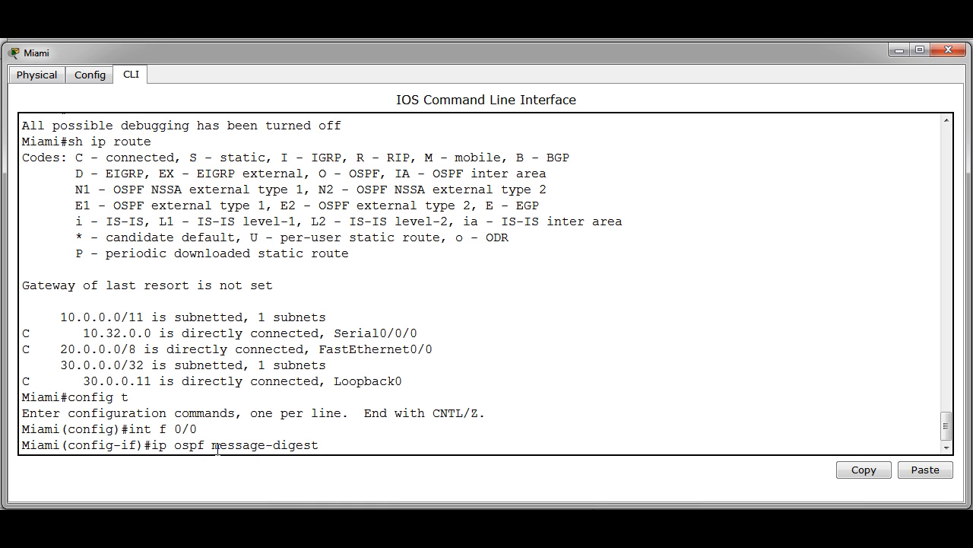
{"action": "type", "text": "-key 1 md5 asecret"}
{"action": "key", "text": "Return"}
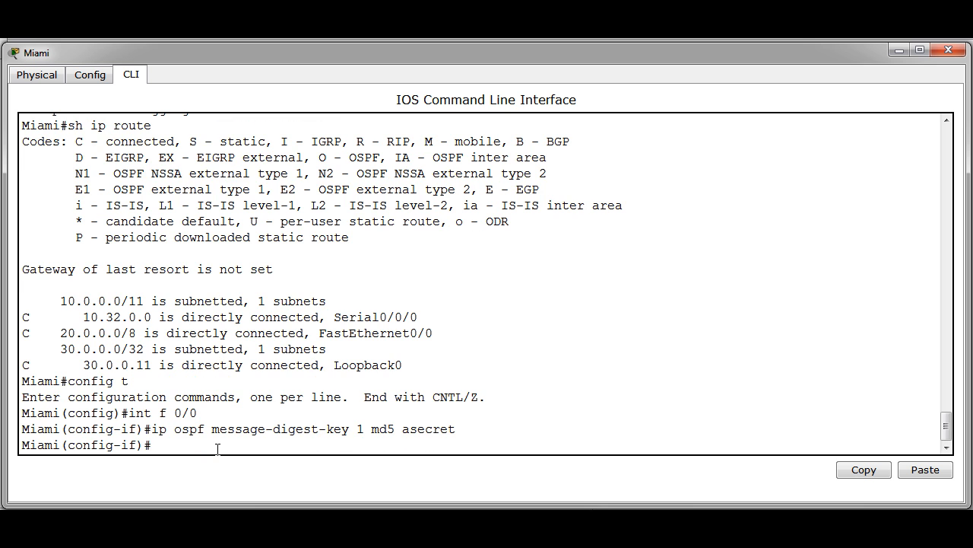
{"action": "type", "text": "int s 0/0/0"}
{"action": "key", "text": "Return"}
{"action": "key", "text": "Up"}
{"action": "key", "text": "Up"}
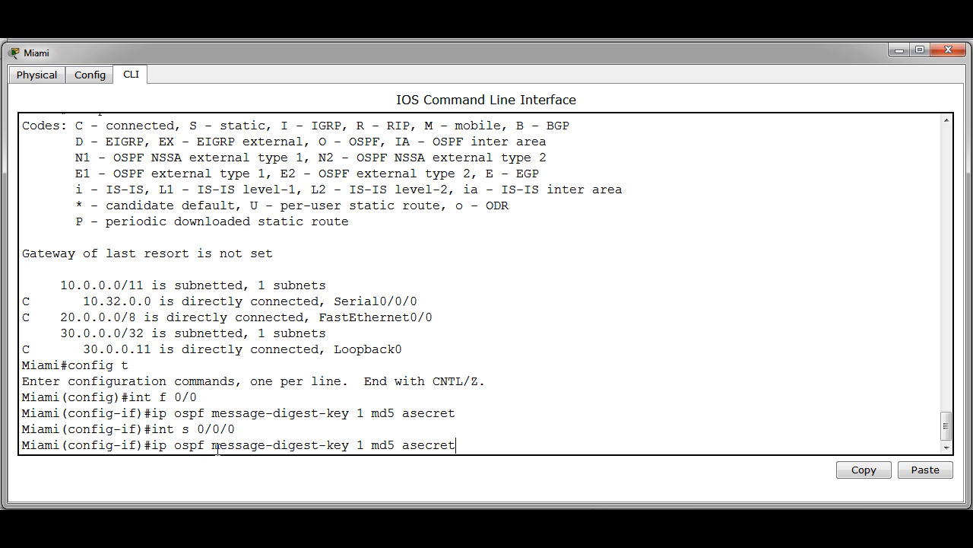
{"action": "key", "text": "Return"}
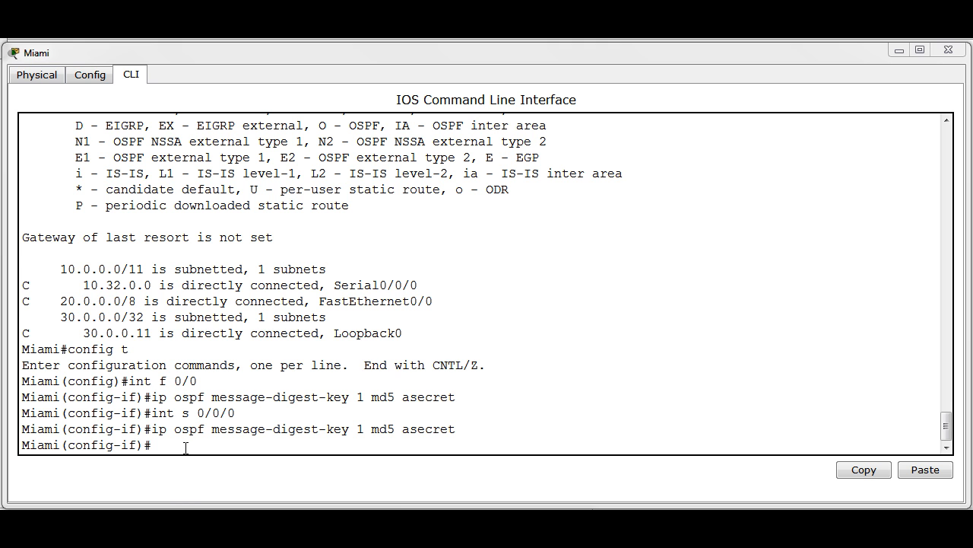
- Enable message-digest authentication for area 0 under Miami's OSPF process 1
{"action": "type", "text": "exit"}
{"action": "key", "text": "Return"}
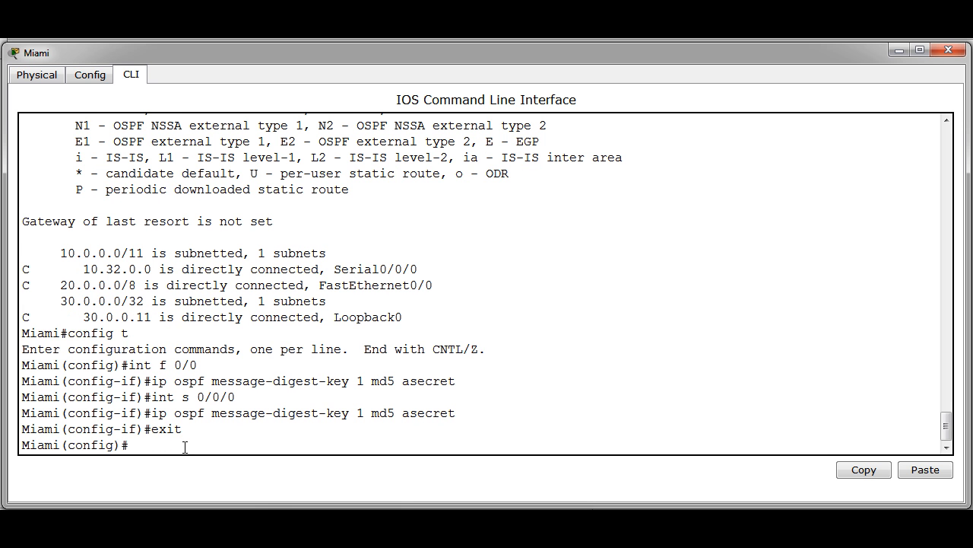
{"action": "type", "text": "router ospf 1"}
{"action": "key", "text": "Return"}
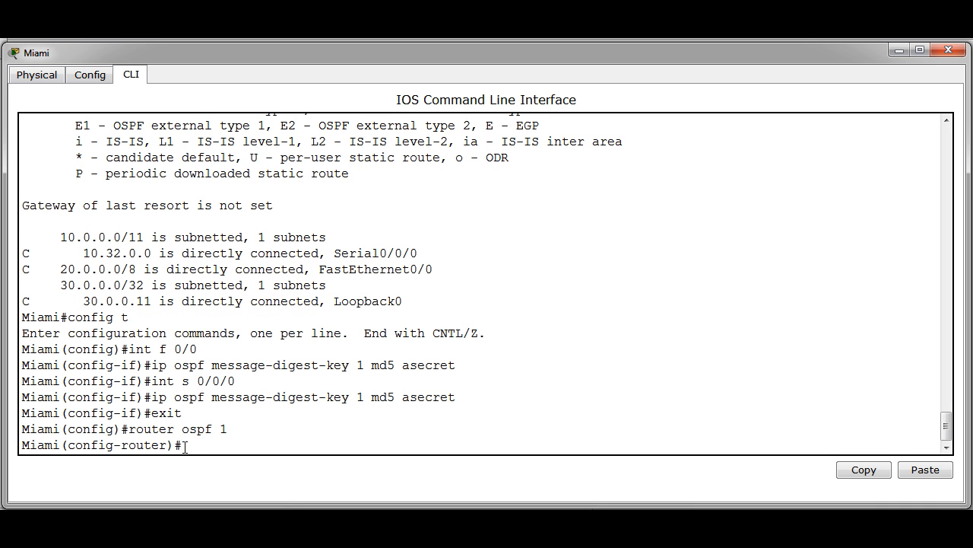
{"action": "type", "text": "area 0 ai"}
{"action": "key", "text": "BackSpace"}
{"action": "type", "text": "u"}
{"action": "key", "text": "Tab"}
{"action": "type", "text": "message-digest"}
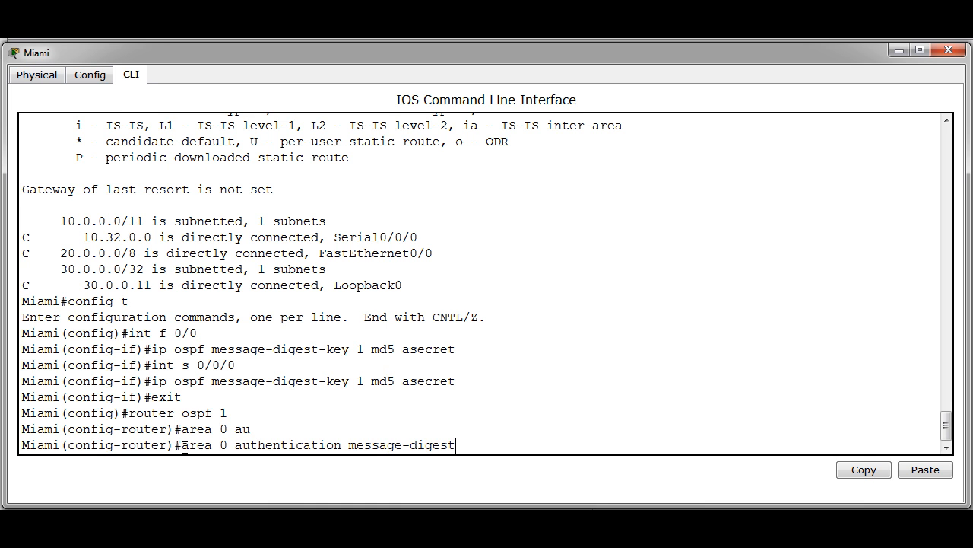
{"action": "key", "text": "Return"}
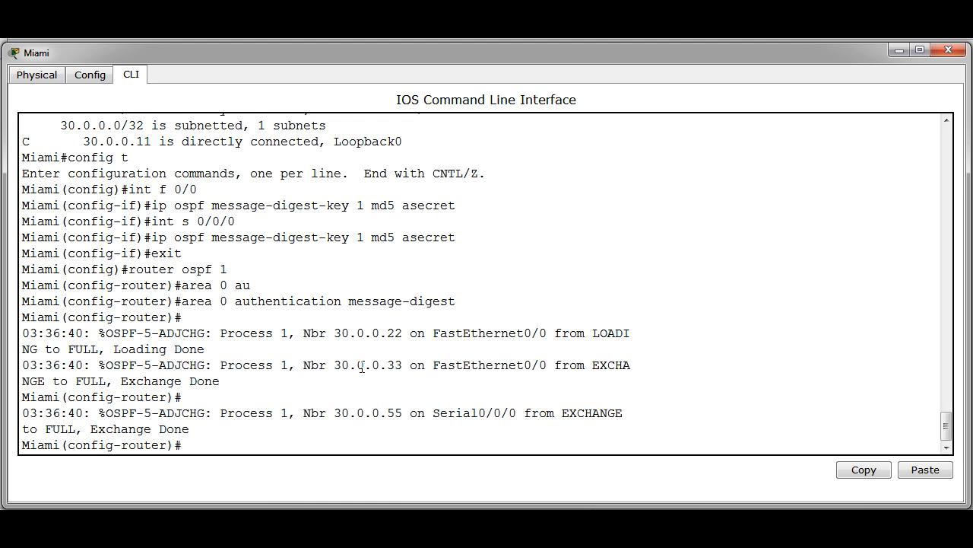
- Return to privileged mode and display Miami's routing table with 'sh ip route'
{"action": "key", "text": "Return"}
{"action": "key", "text": "ctrl+z"}
{"action": "key", "text": "Return"}
{"action": "type", "text": "sh ip route"}
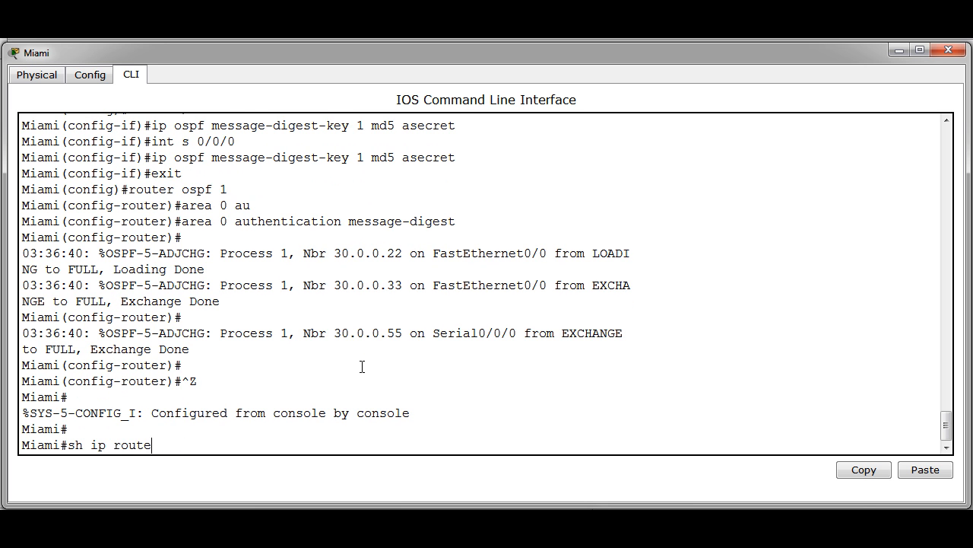
{"action": "key", "text": "Return"}
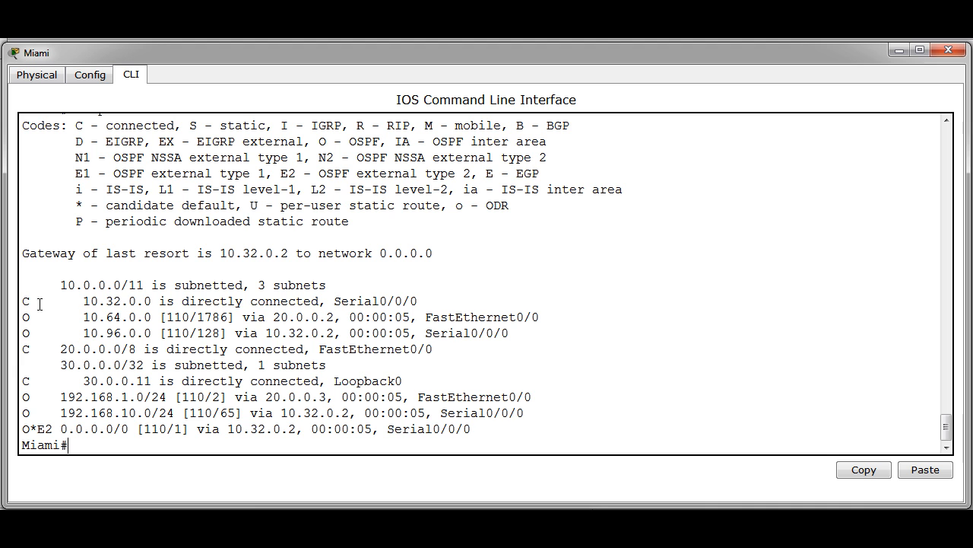
- Highlight the new 10.64.0.0 and 10.96.0.0 routes, then rerun 'debug ip ospf events'
{"action": "left_click_drag", "start_coordinate": [79, 317], "coordinate": [129, 333]}
{"action": "left_click", "coordinate": [76, 444]}
{"action": "key", "text": "Up"}
{"action": "key", "text": "Up"}
{"action": "key", "text": "Up"}
{"action": "key", "text": "Up"}
{"action": "key", "text": "Up"}
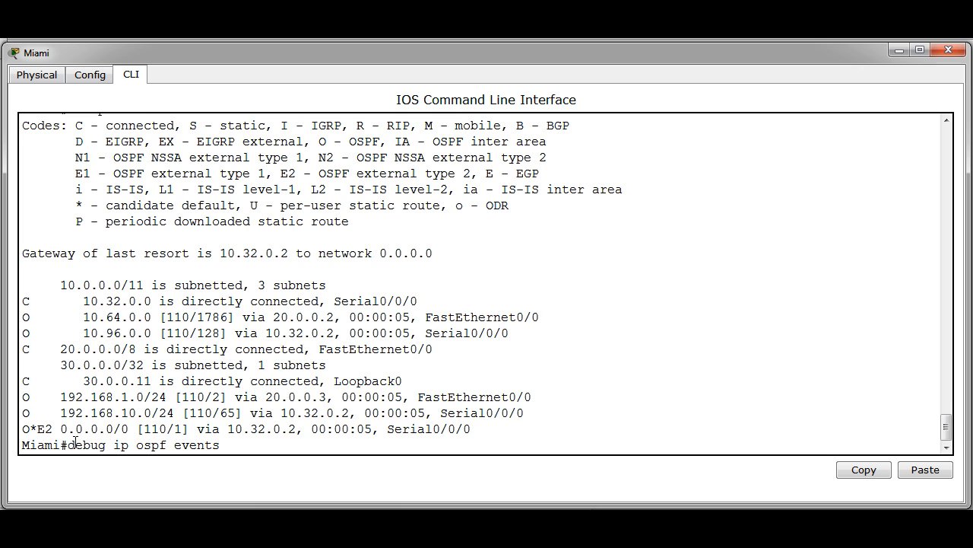
{"action": "key", "text": "Return"}
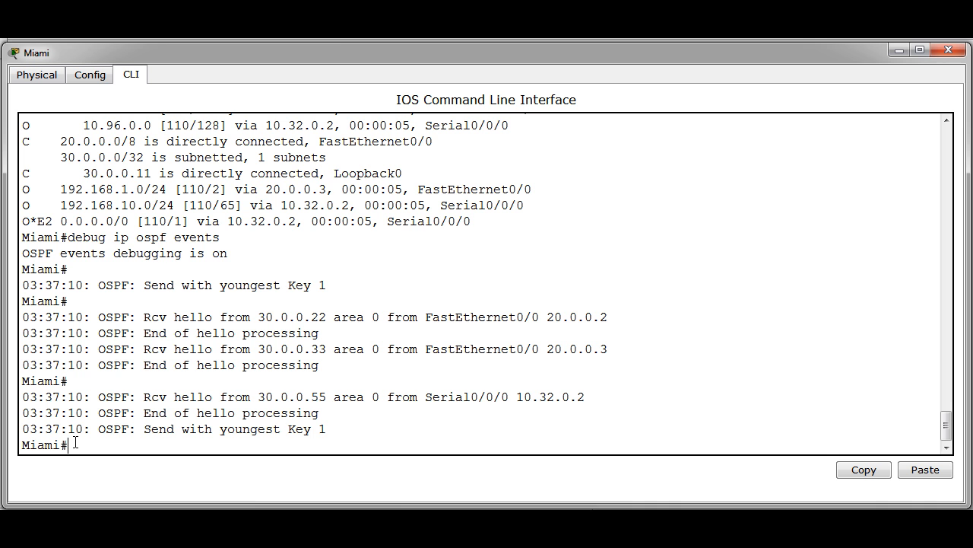
- Turn off all debugging with 'un all' and highlight the 'Send with youngest Key 1' message
{"action": "type", "text": "un all"}
{"action": "key", "text": "Return"}
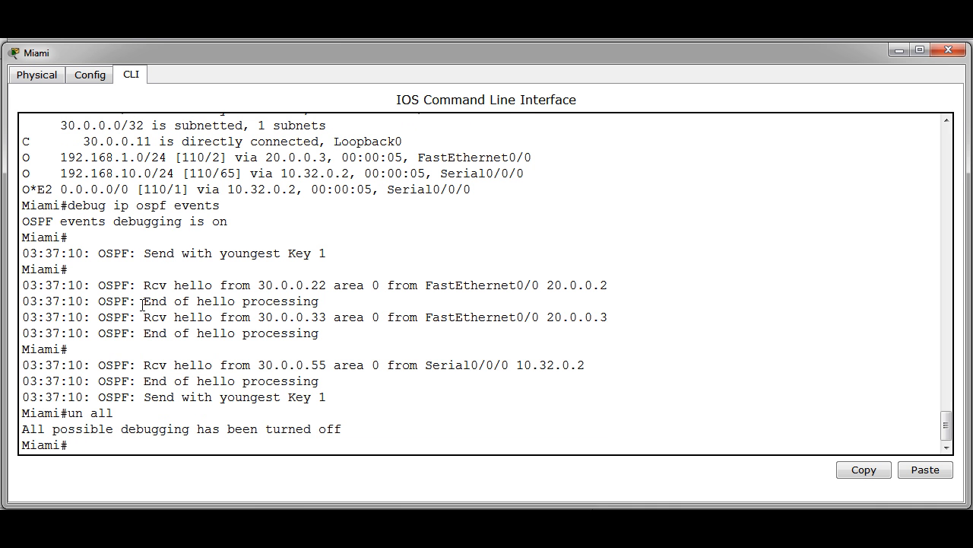
{"action": "left_click_drag", "start_coordinate": [149, 396], "coordinate": [346, 400]}
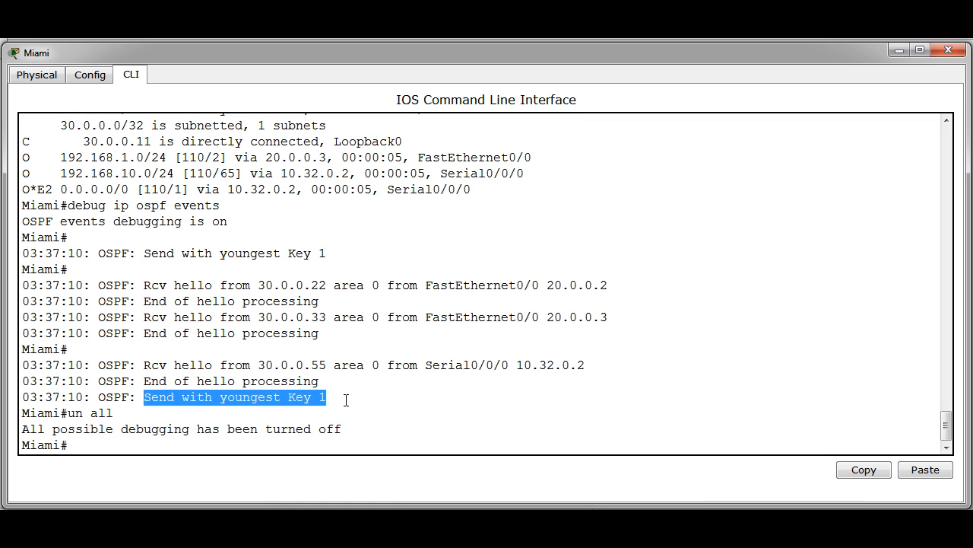
{"action": "left_click", "coordinate": [347, 400]}
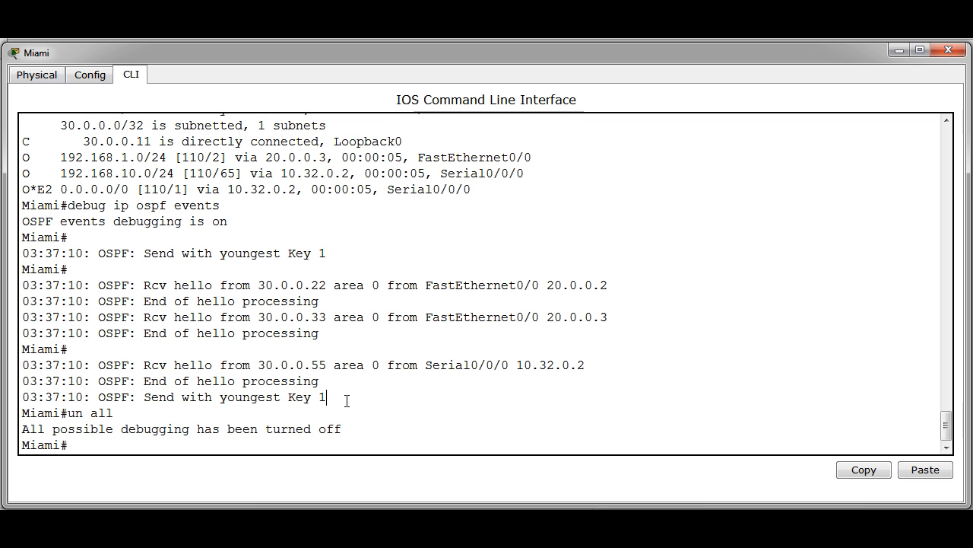